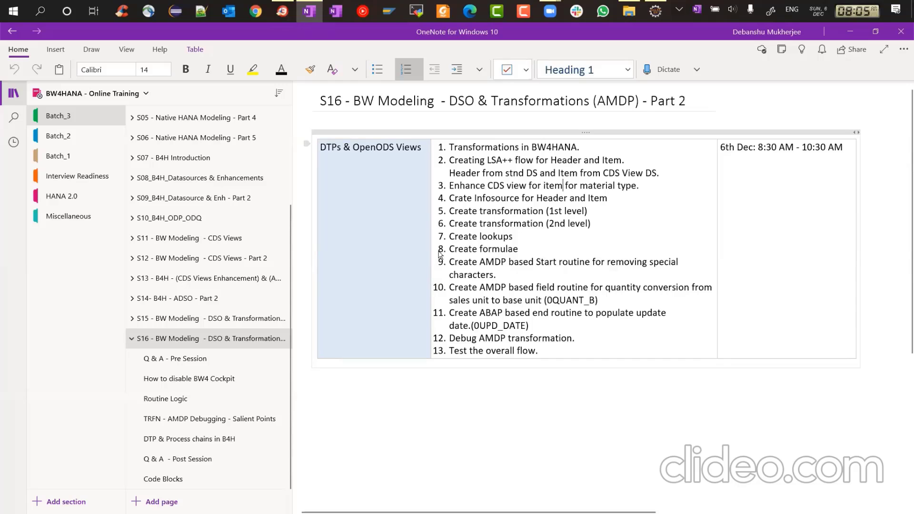
Log on to project 01_B_B4H_ABAP with its password to load its repository tree.
click(655, 12)
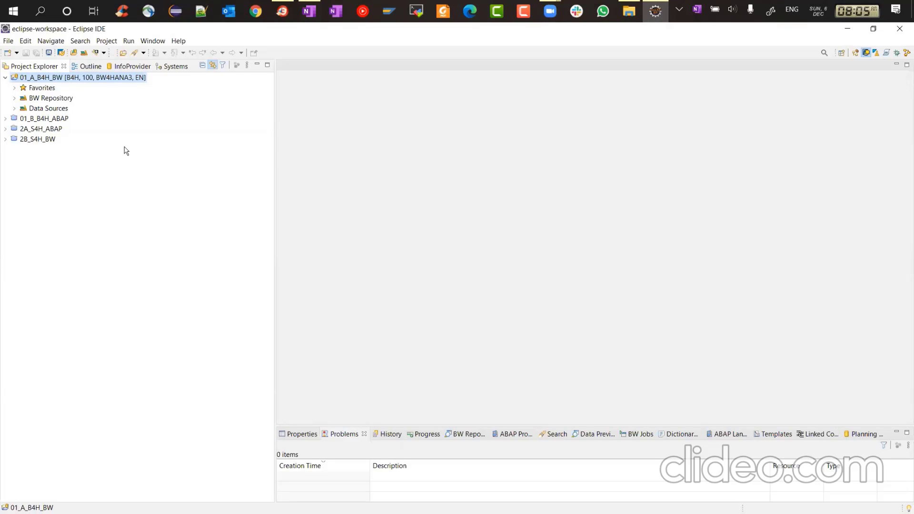
click(55, 120)
double_click(55, 120)
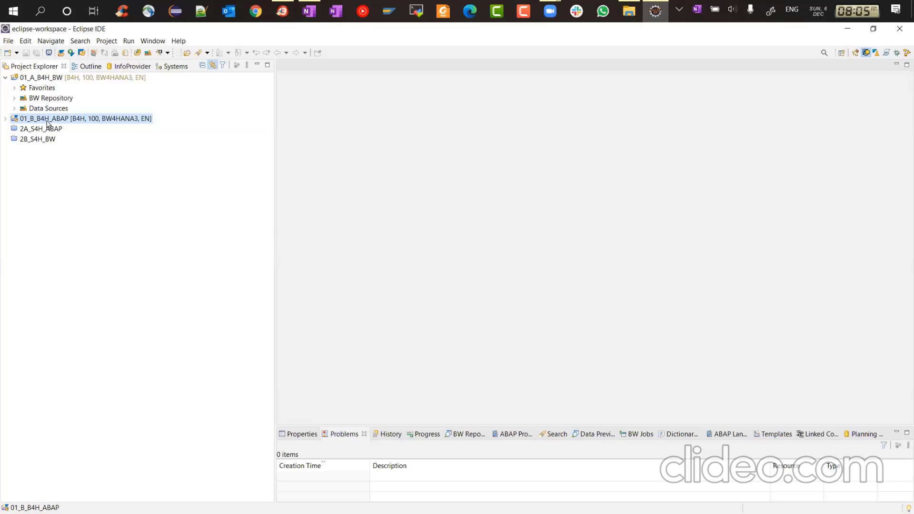
double_click(48, 121)
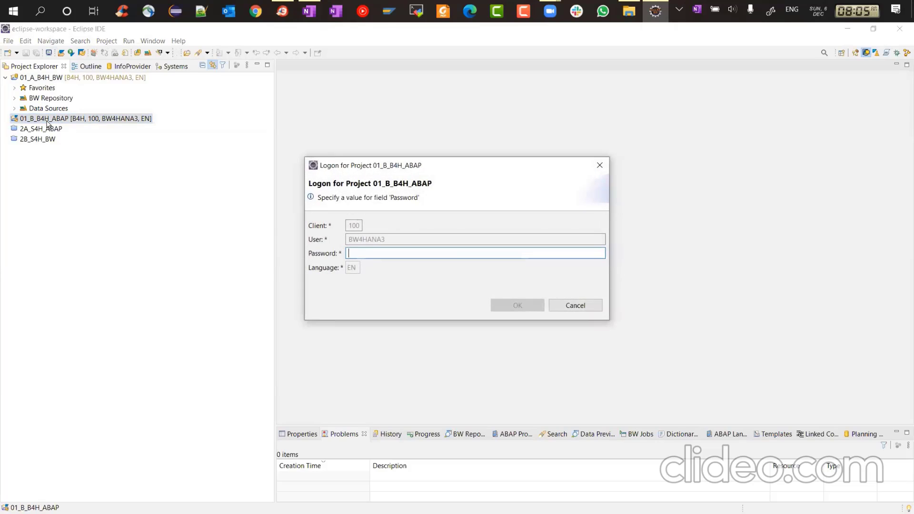
text(*********)
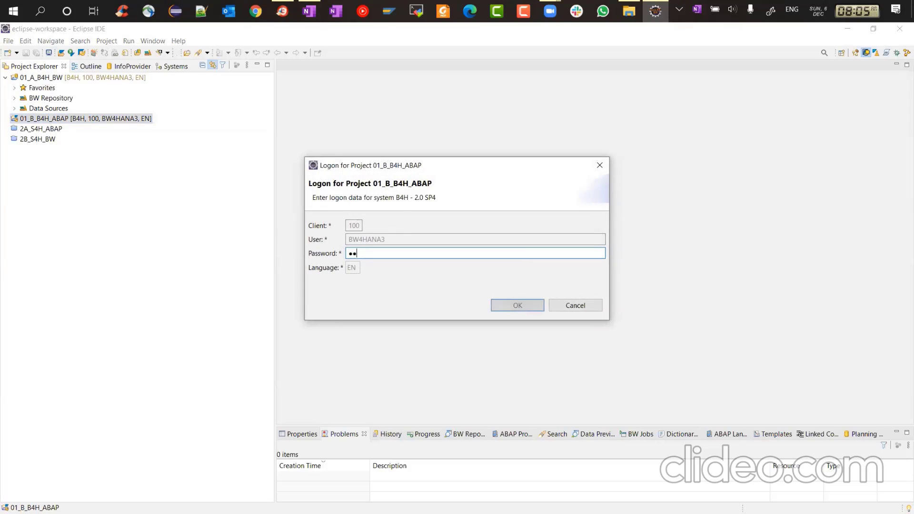
key(Return)
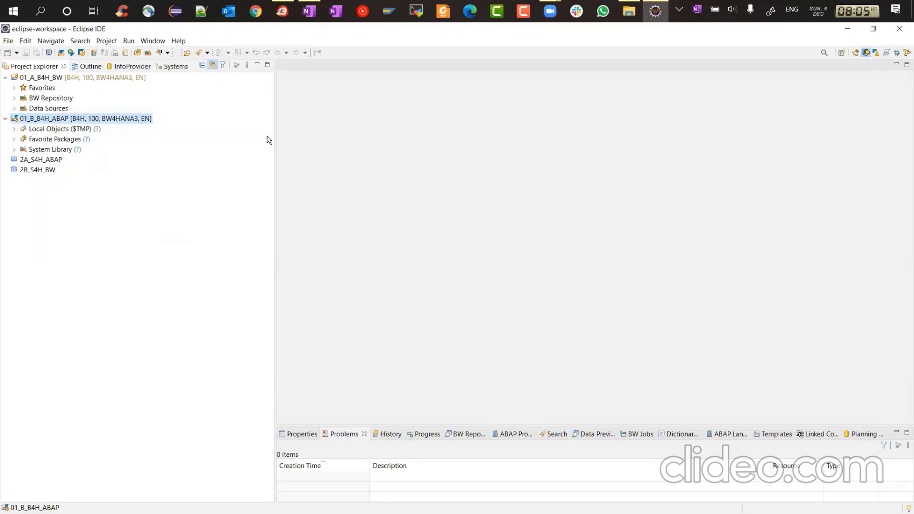
Narrow the Project Explorer panel by dragging its sash to the left.
drag(275, 132, 245, 137)
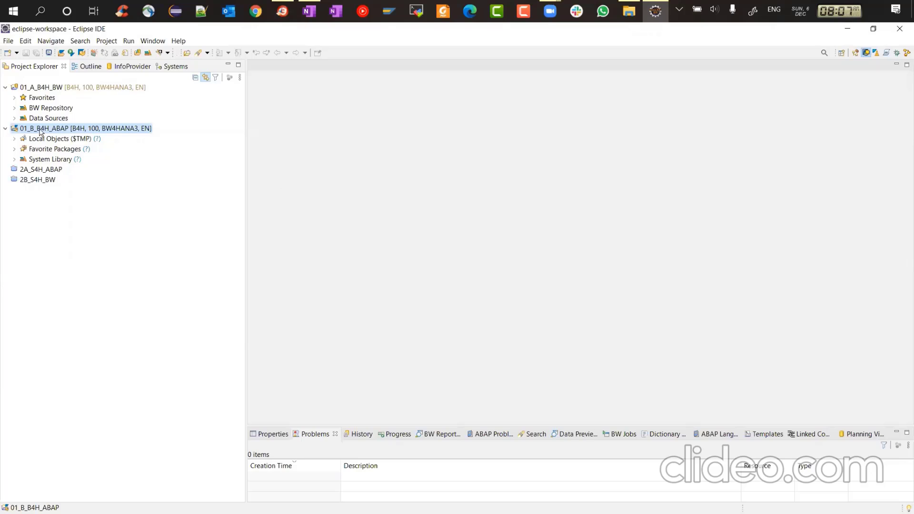
Expand Favorites > ZDEB > Batch3 > Data Flow Object and open ZDF_SALES_HDR_LSA_BT3.
click(15, 98)
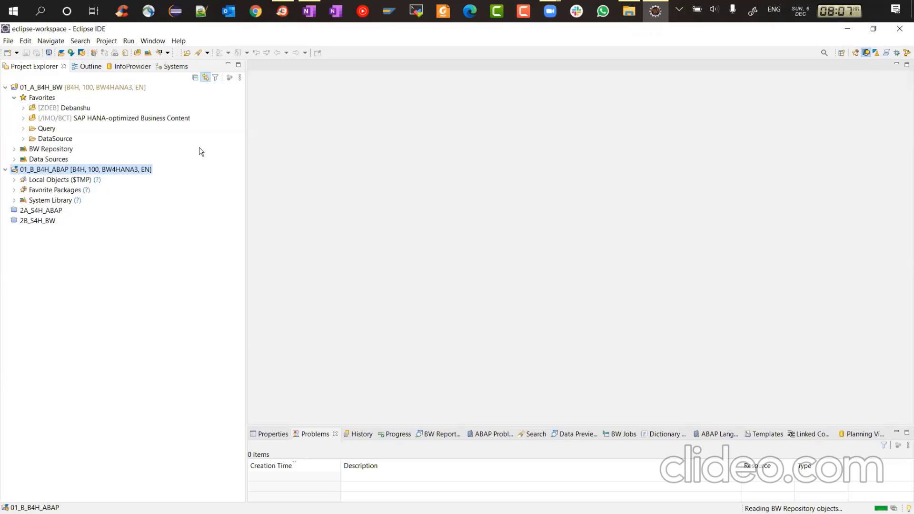
click(23, 107)
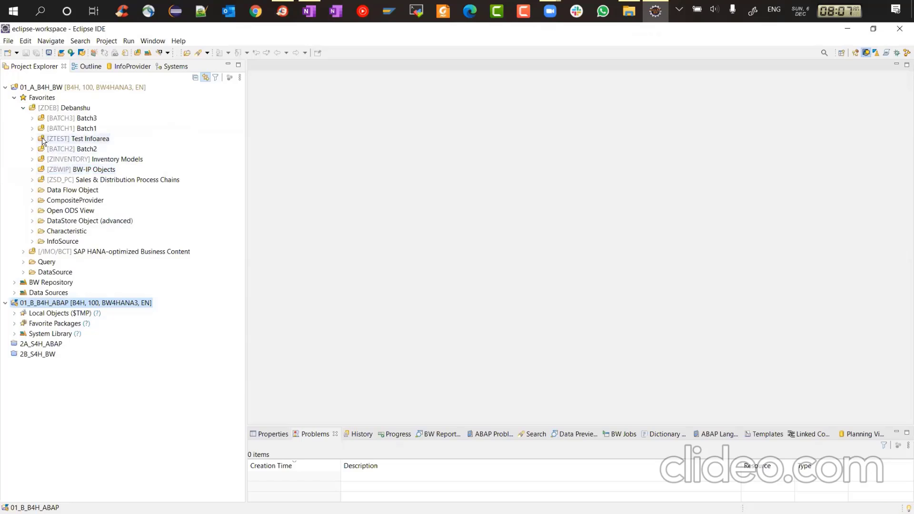
click(32, 118)
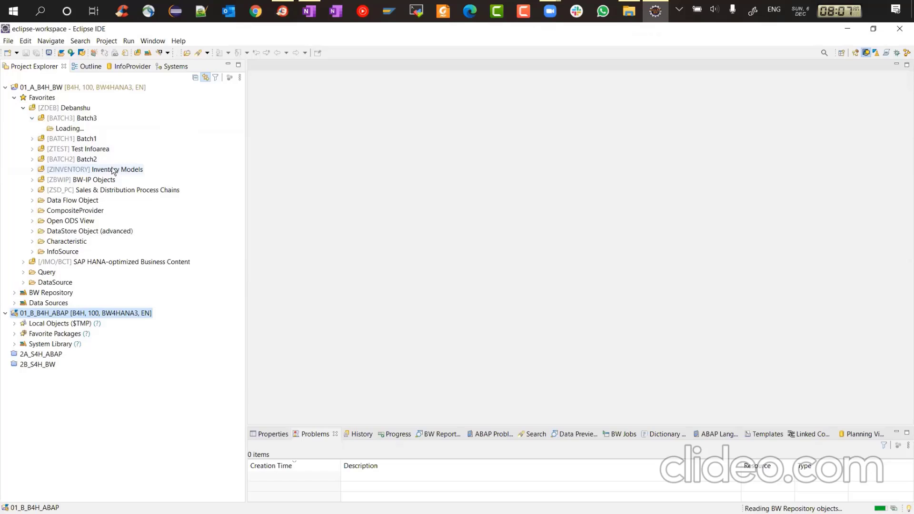
click(42, 128)
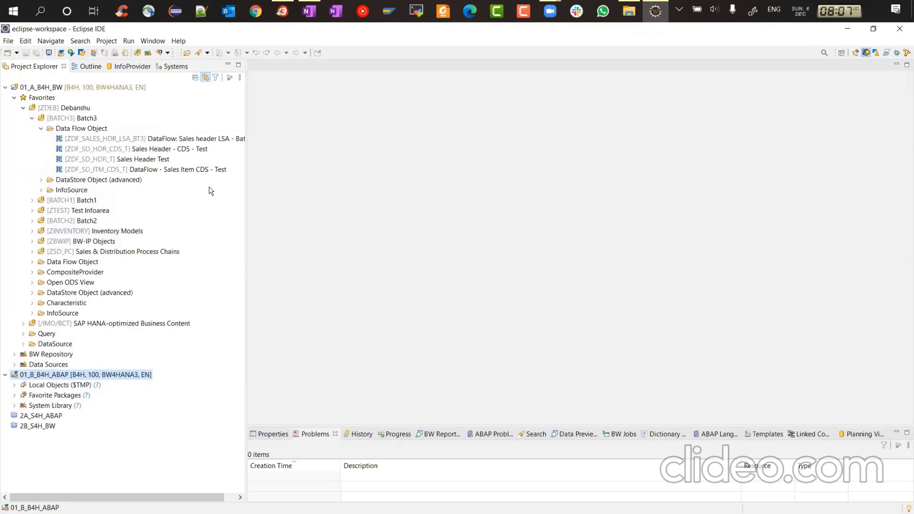
double_click(126, 139)
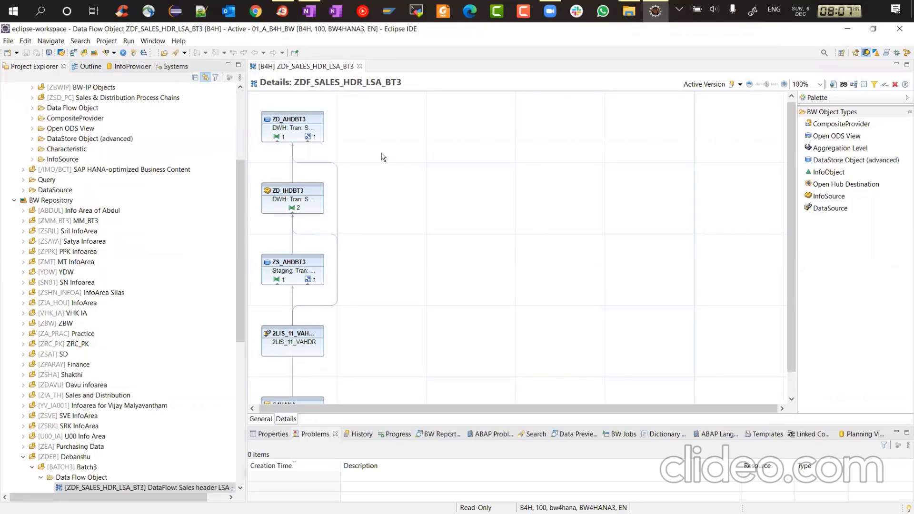
Choose Manage from the ZD_AHDBT3 DataStore object's context menu in the data flow.
mouse_move(292, 121)
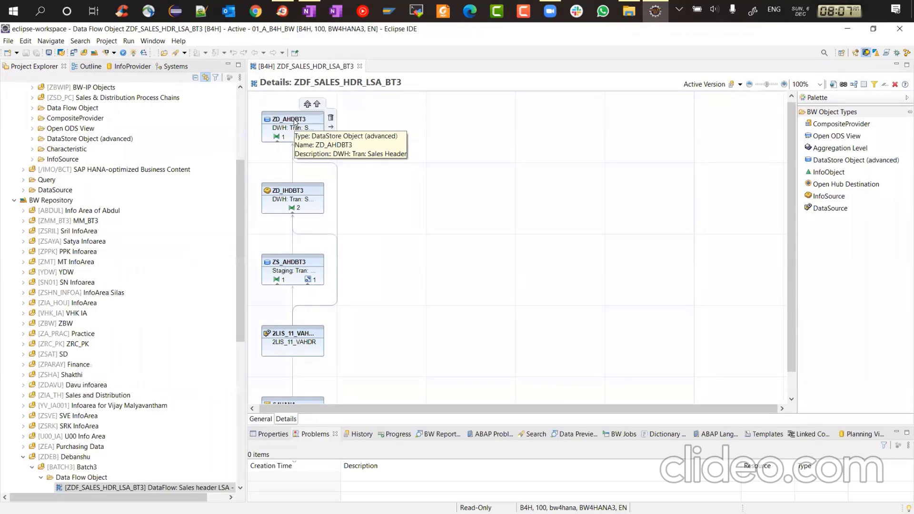
right_click(294, 121)
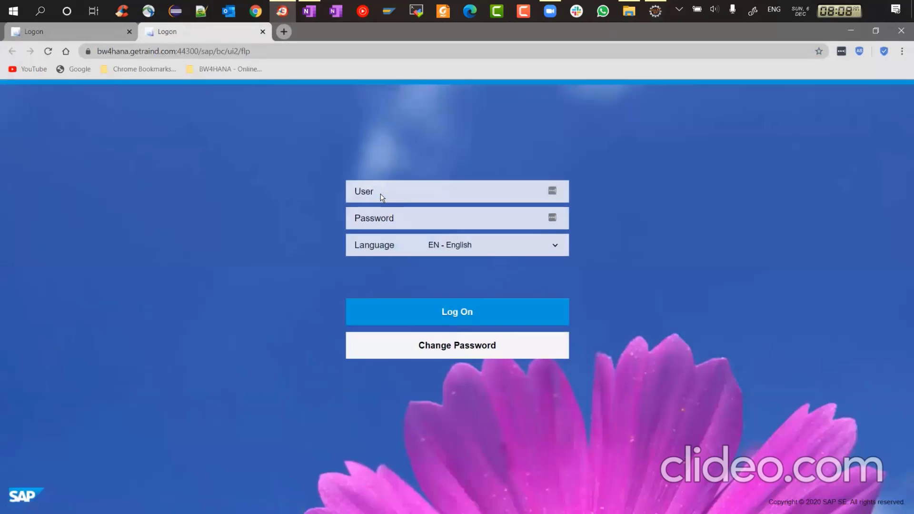
Unlock the password manager vault with its master password.
click(552, 191)
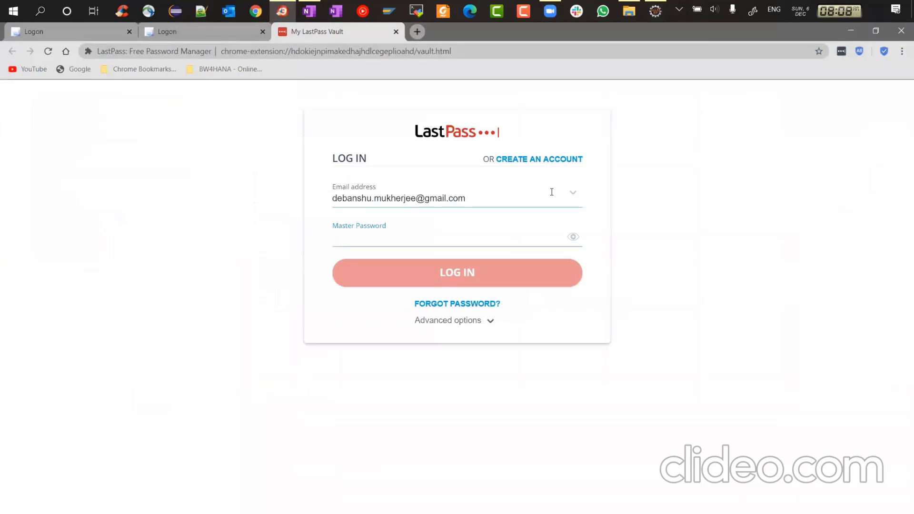
text(••••••••••••••)
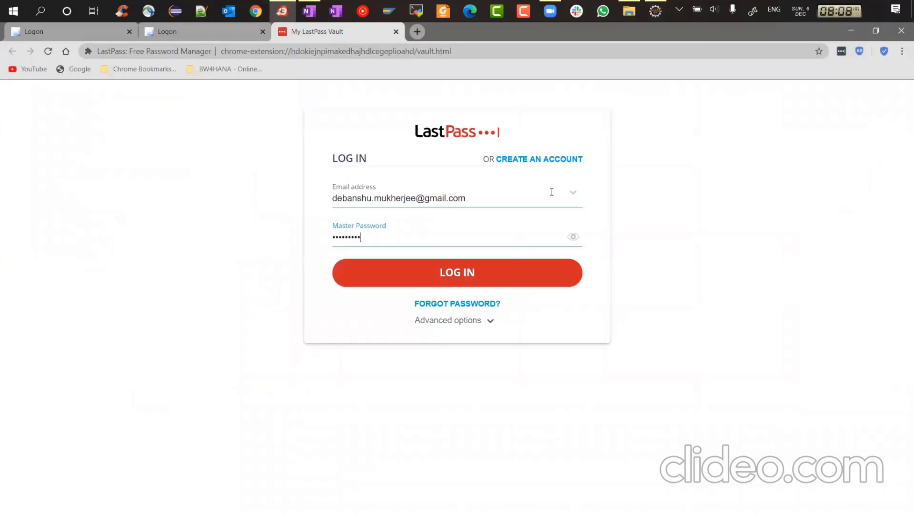
key(Return)
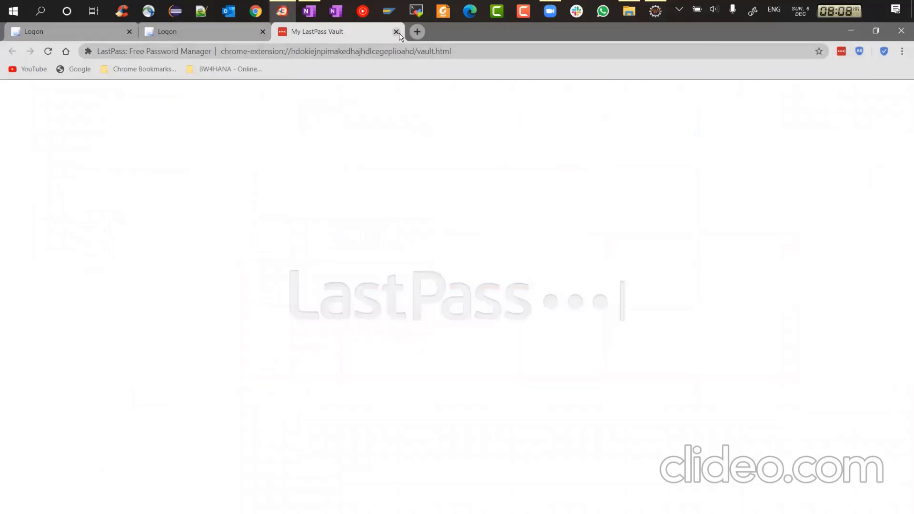
click(394, 36)
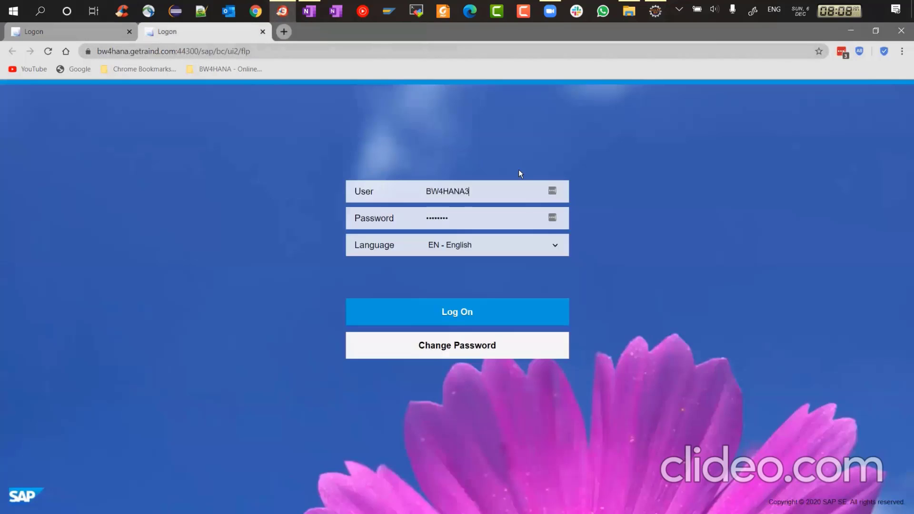
Autofill the saved login and log on to the BW/4HANA launchpad.
click(552, 191)
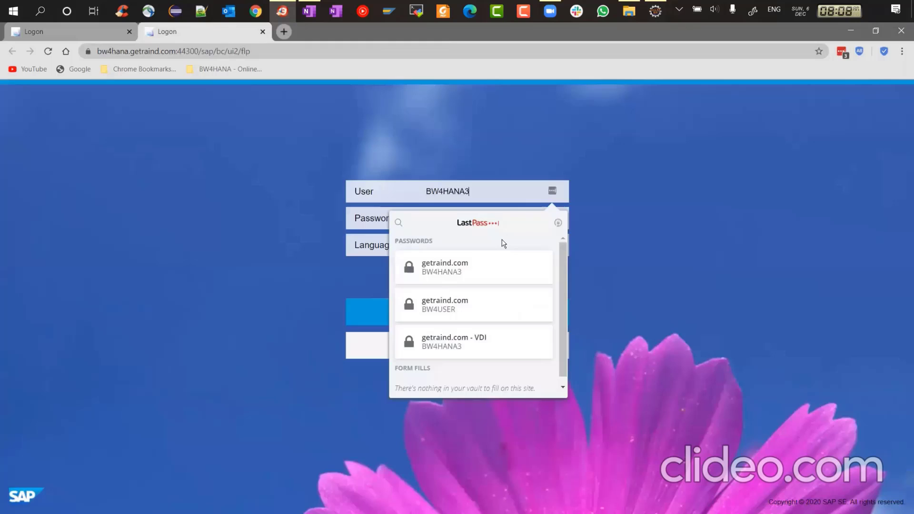
click(455, 264)
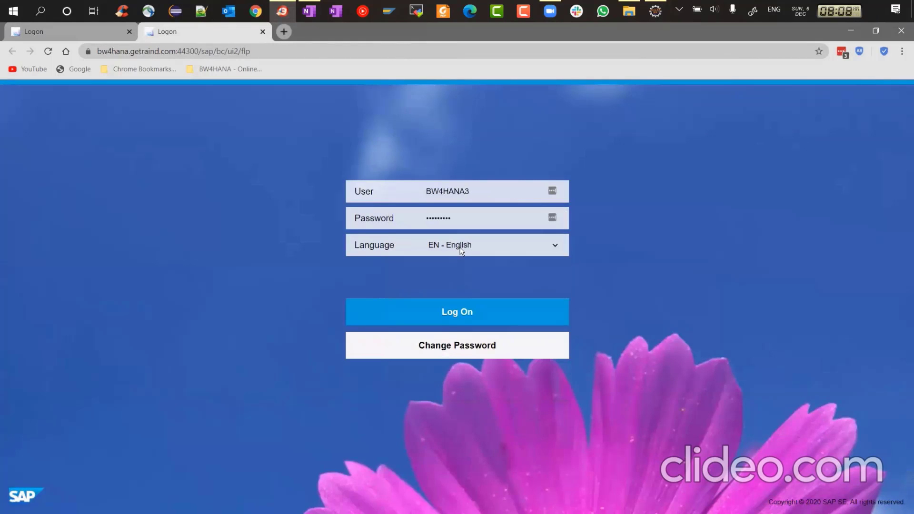
click(474, 312)
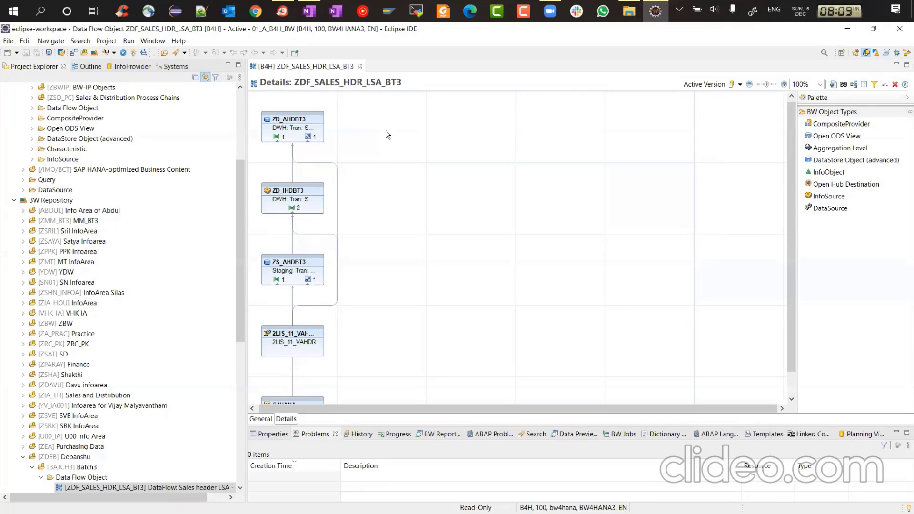
Launch an embedded SAP GUI session on project 01_A_B4H_BW via Ctrl+6.
key(ctrl+6)
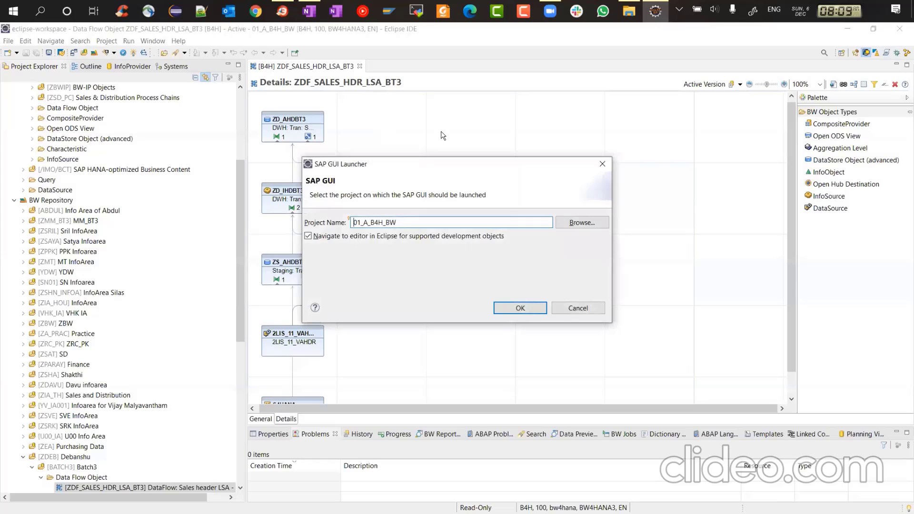
click(513, 310)
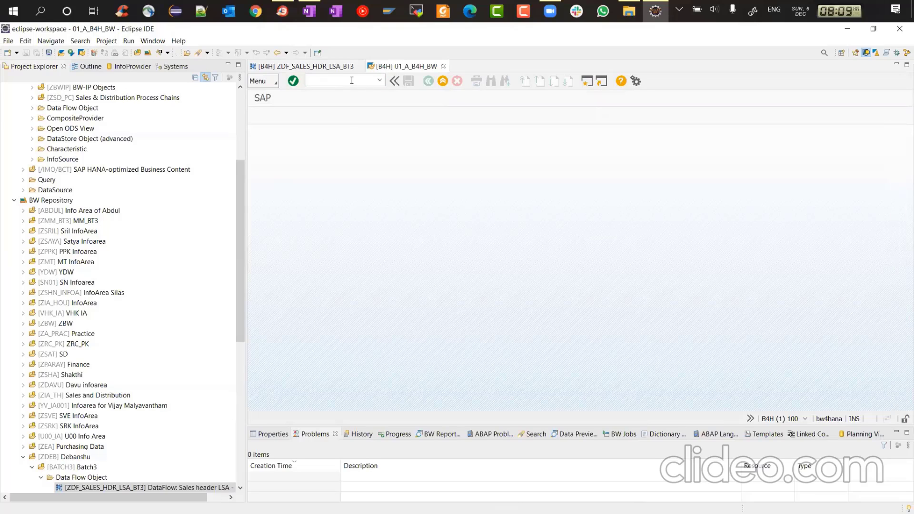
Run transaction SICF in the embedded SAP GUI session.
text(SICF)
key(Return)
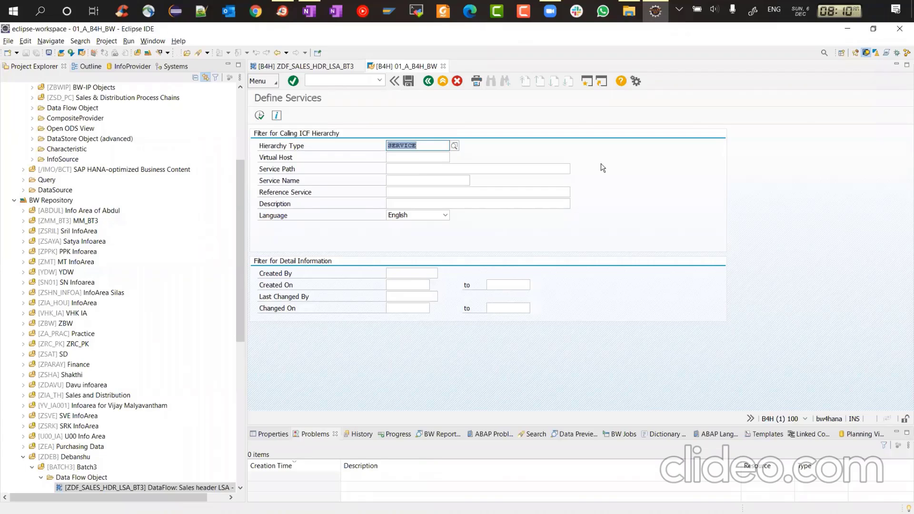
Filter SICF services by name BW4_PCM_SRV, correcting the mistyped BW_PCM_SRV entry.
click(428, 180)
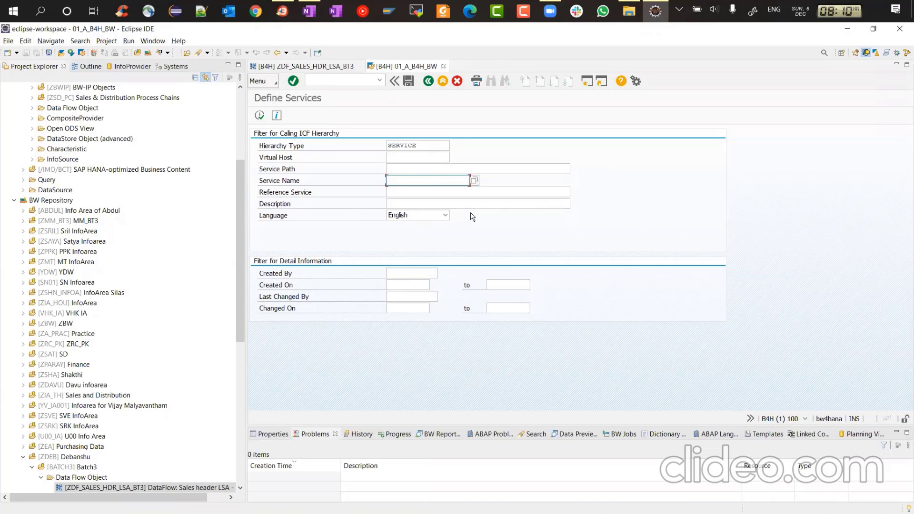
text(BW_PCM_SRV)
key(Return)
click(260, 116)
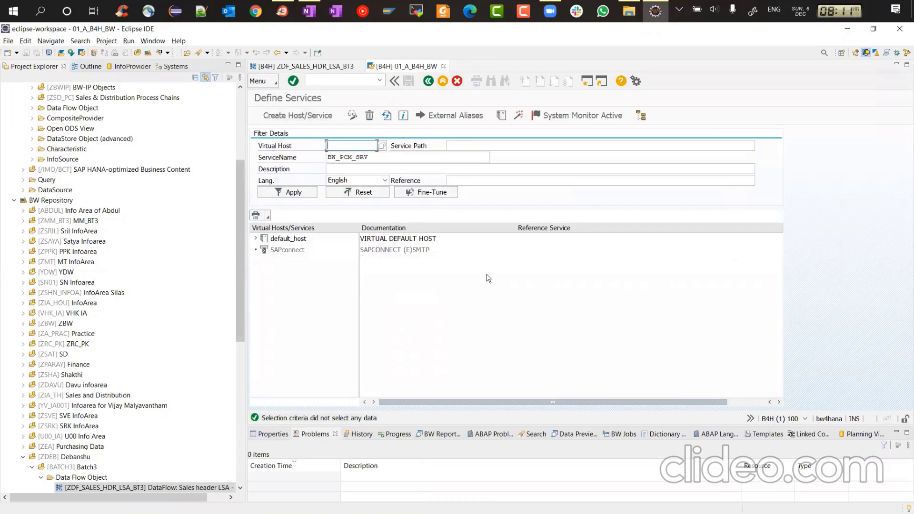
click(336, 158)
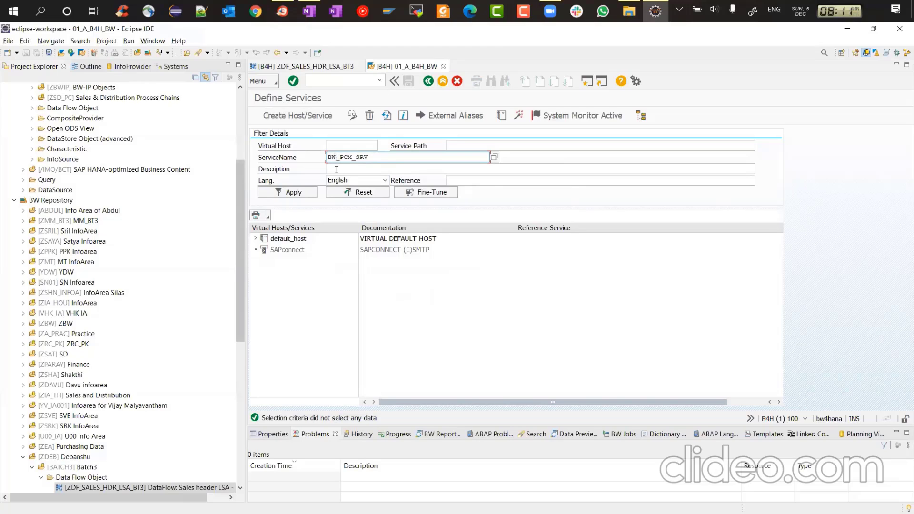
text(4)
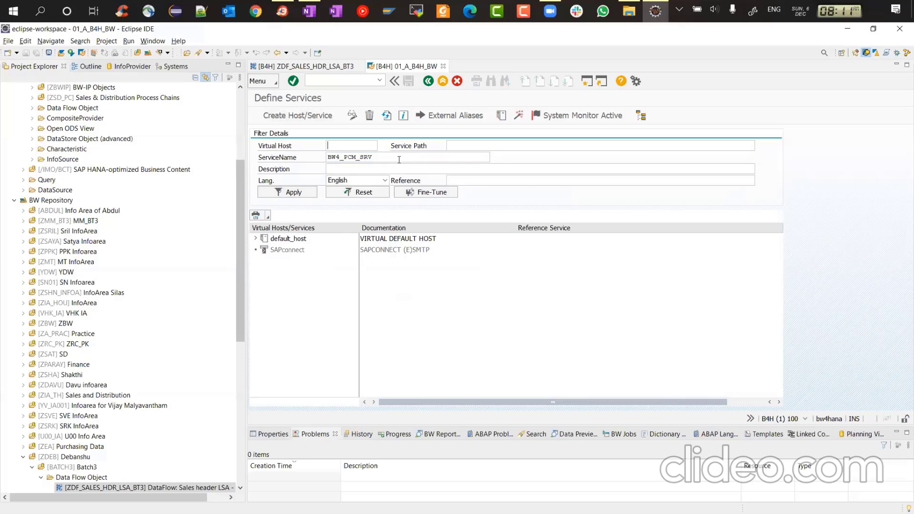
click(296, 192)
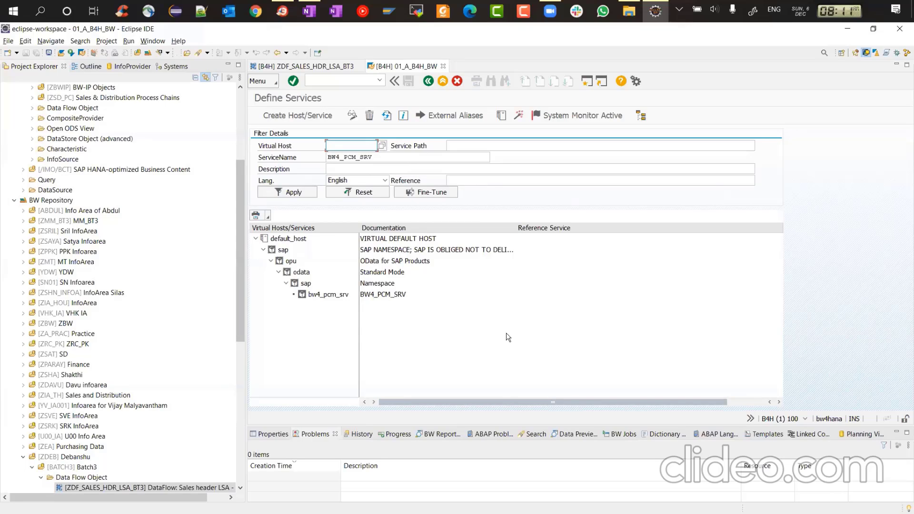
Select the bw4_pcm_srv service node and its BW4_PCM_SRV description.
click(382, 296)
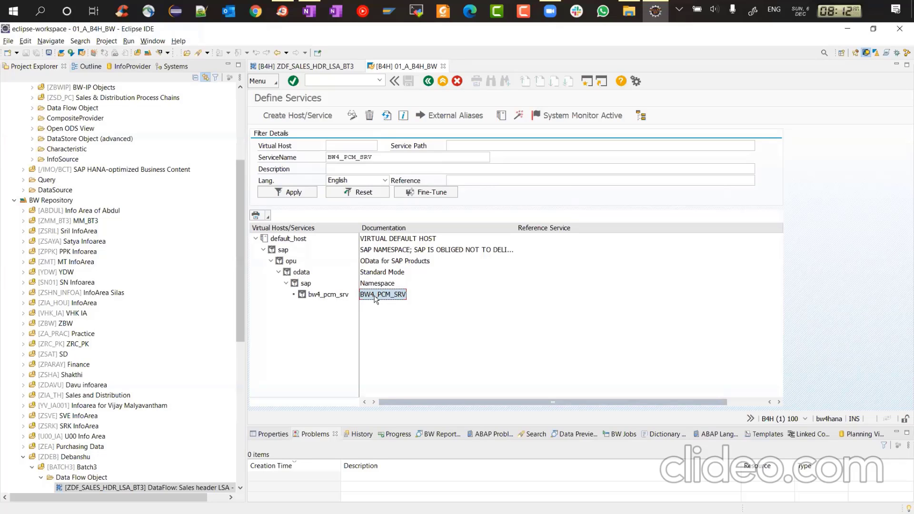
click(346, 297)
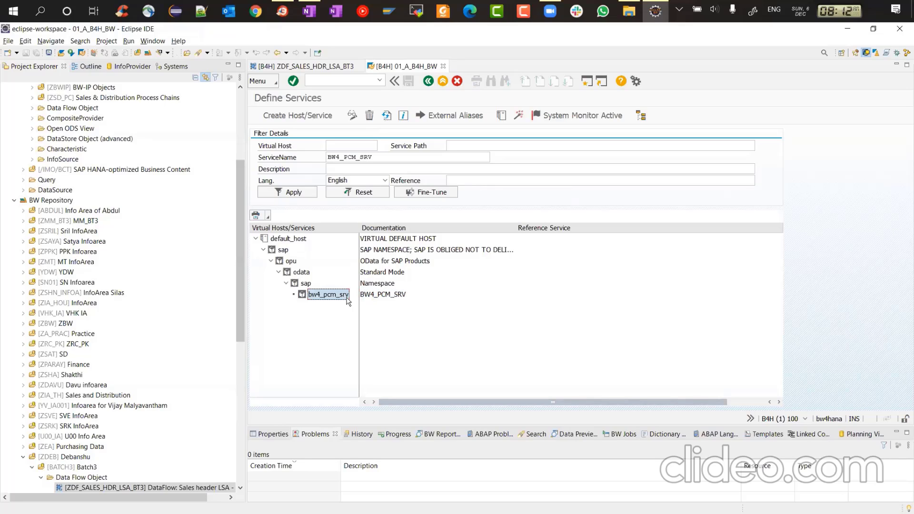
click(400, 295)
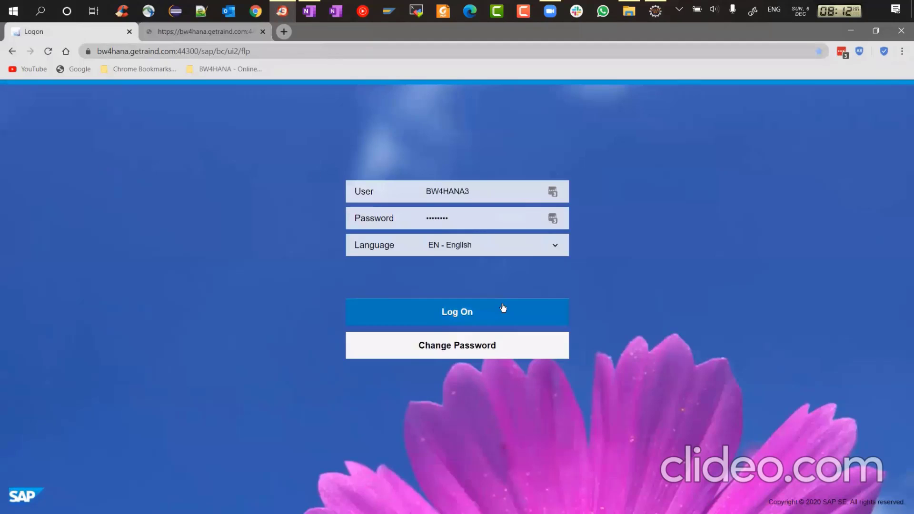
Log on to the BW/4HANA Cockpit launchpad with the prefilled credentials.
click(491, 310)
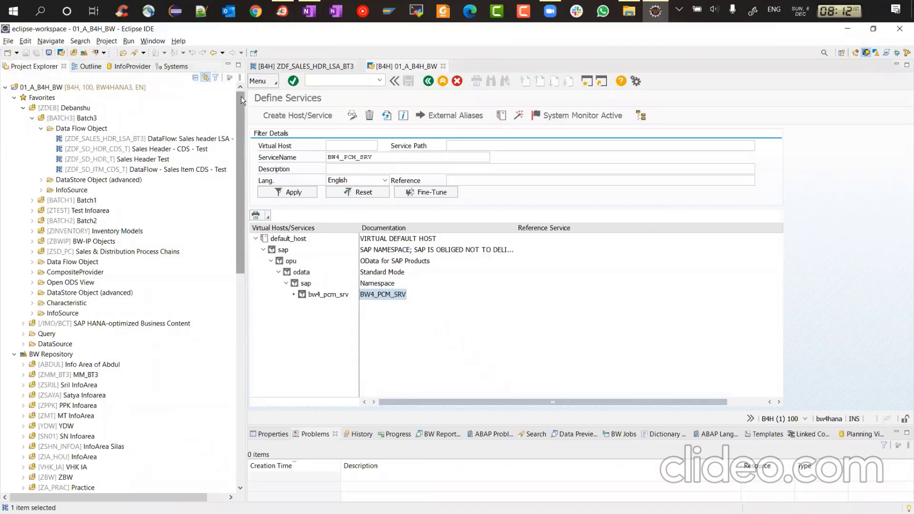
Launch the BW/4 Cockpit for project 01_A_B4H_BW and switch to its launchpad in Chrome.
click(41, 88)
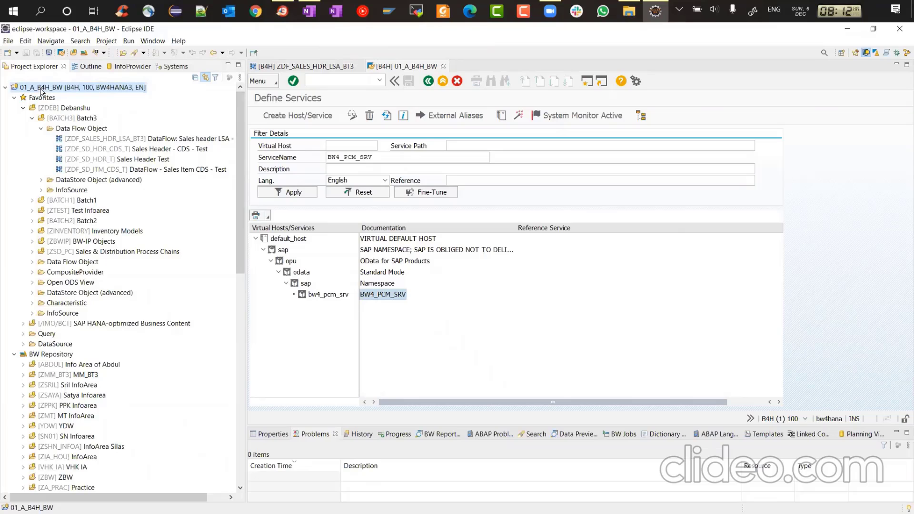
right_click(40, 90)
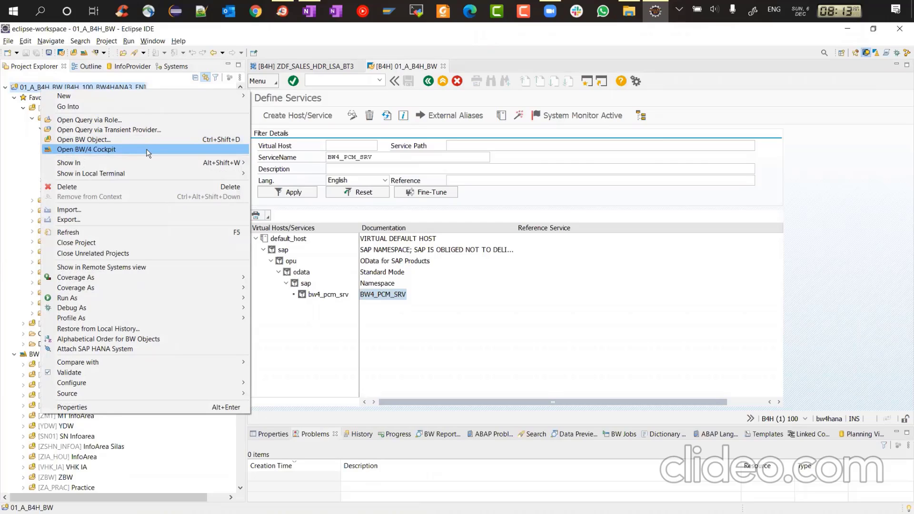
click(661, 118)
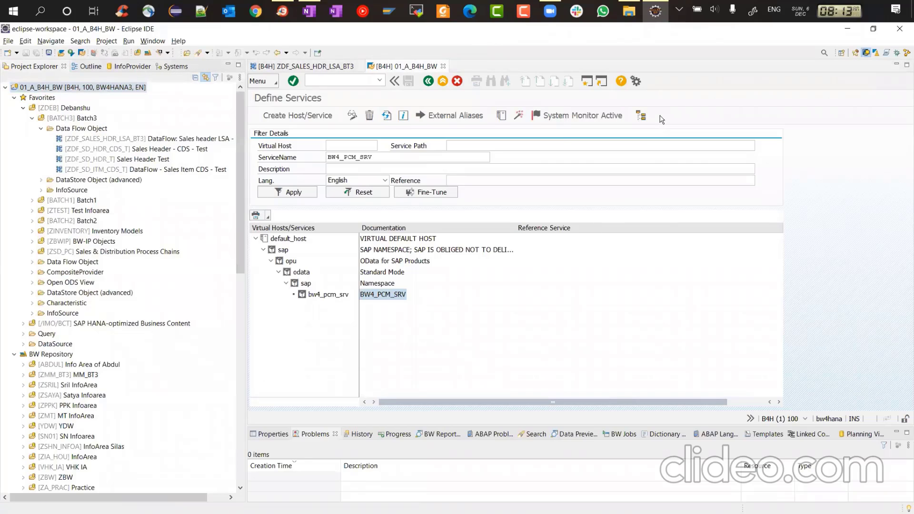
key(alt+Tab)
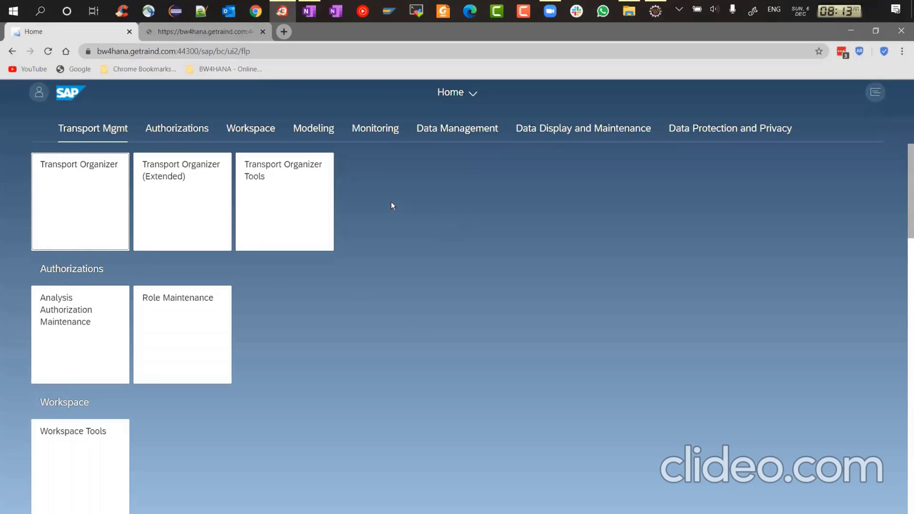
Jump to the Authorizations tile group on the BW/4HANA Cockpit launchpad.
click(176, 129)
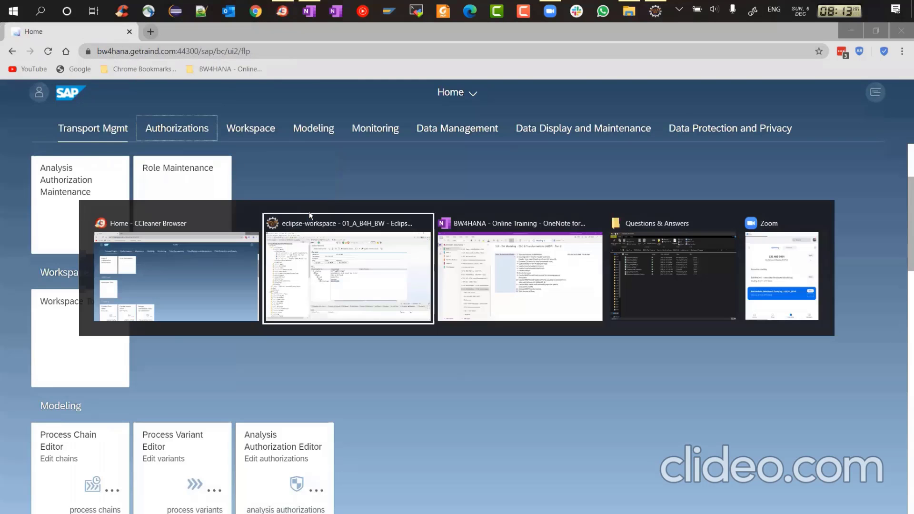
Back in Eclipse, show the ZDF_SALES_HDR_LSA_BT3 data flow and call up ZD_AHDBT3's actions to manage it.
click(309, 212)
click(311, 66)
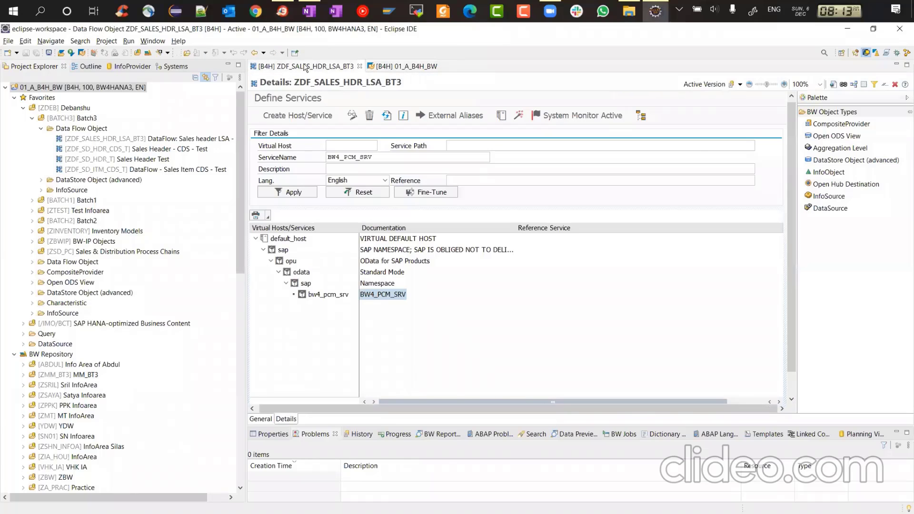
right_click(299, 118)
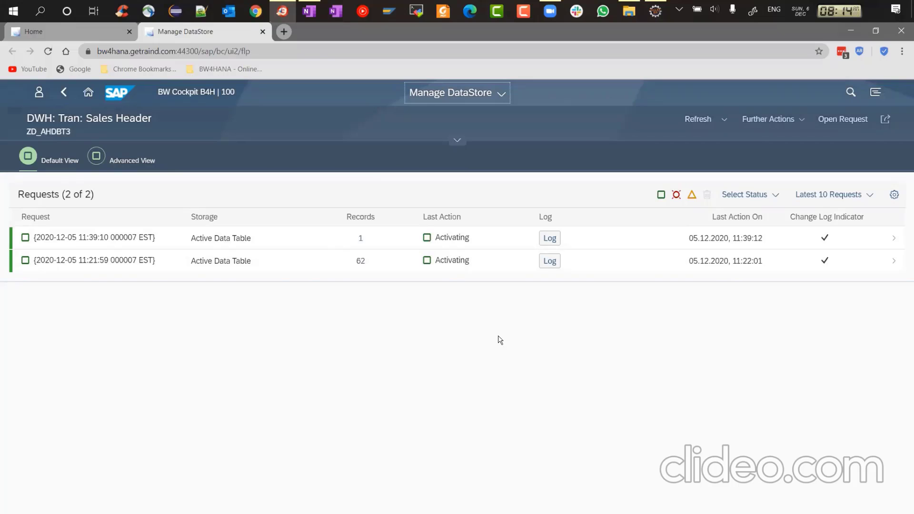
key(alt+Tab)
key(alt+Tab)
key(alt+Tab)
click(394, 66)
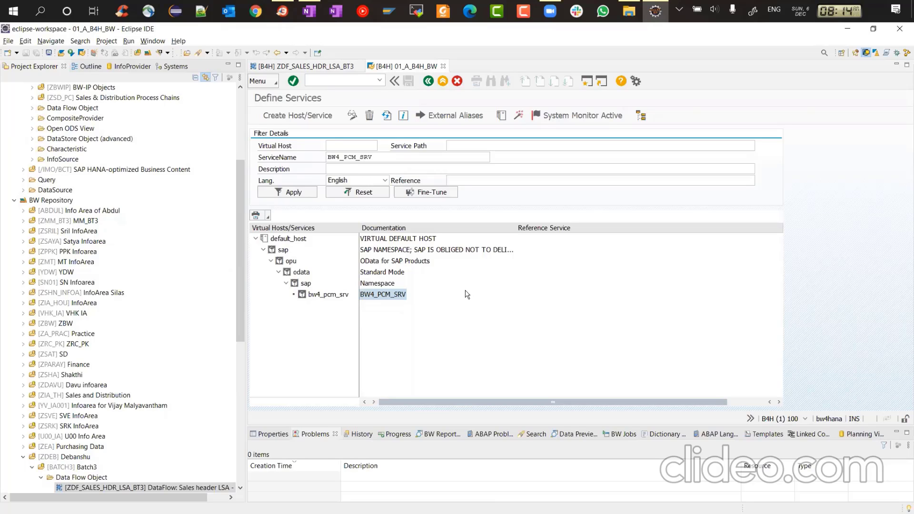
key(alt+Tab)
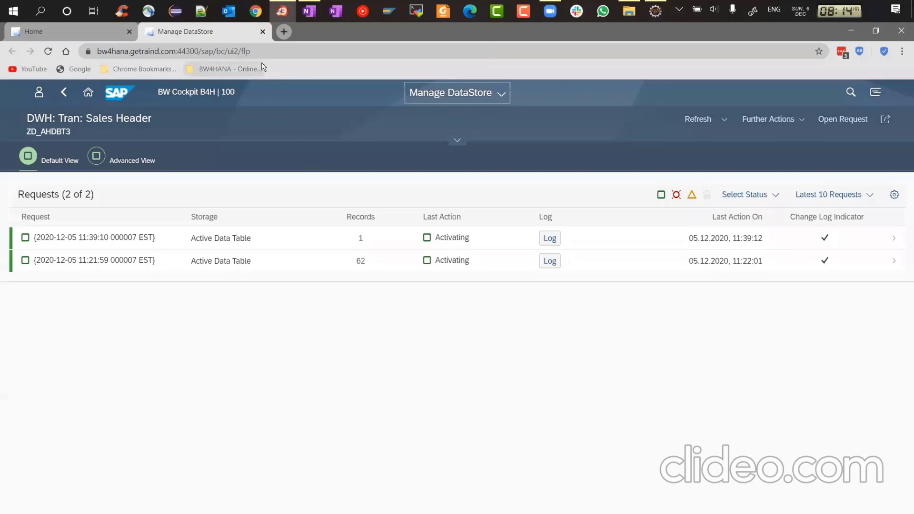
Close the cockpit browser pages and deactivate the BW4_PCM_SRV service in SICF, confirming with Yes.
click(262, 32)
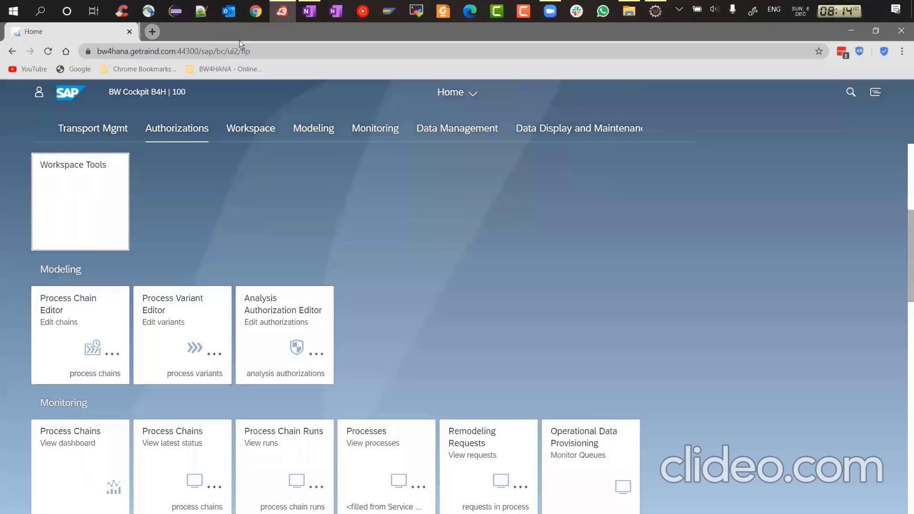
click(128, 33)
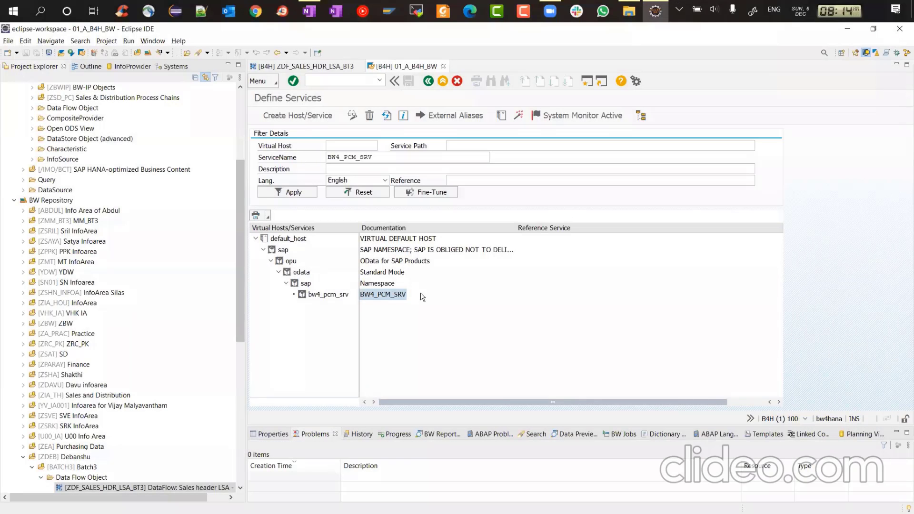
right_click(376, 297)
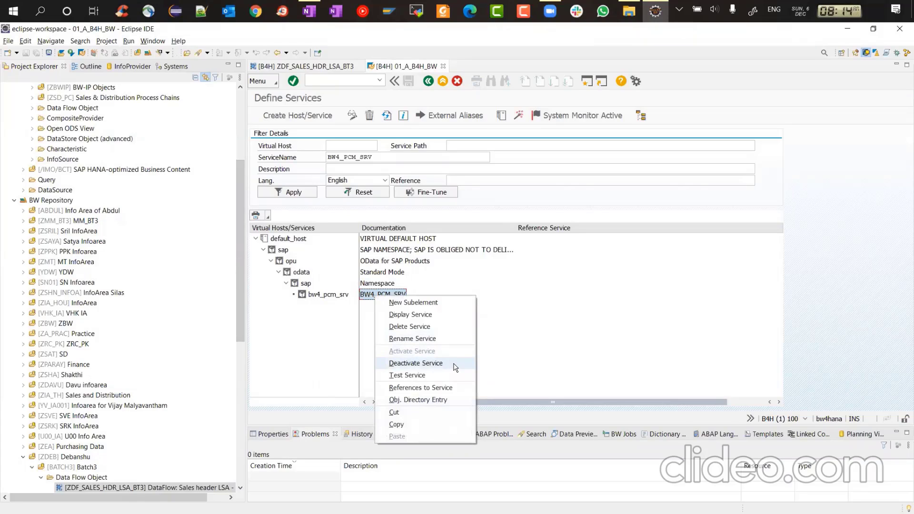
click(415, 364)
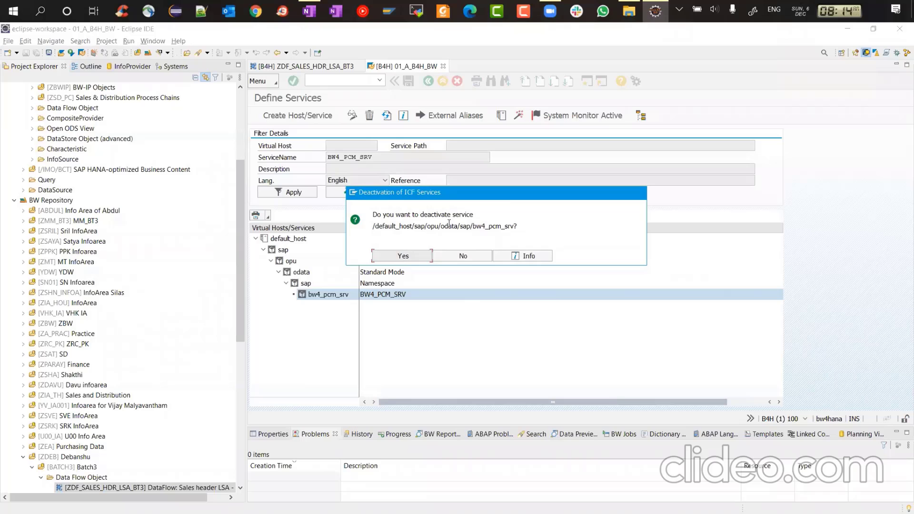
drag(504, 196, 641, 166)
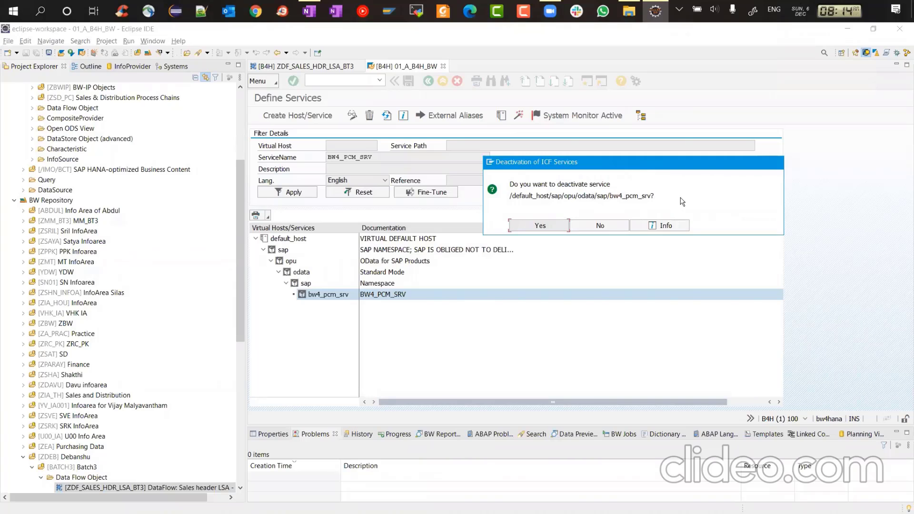
click(530, 226)
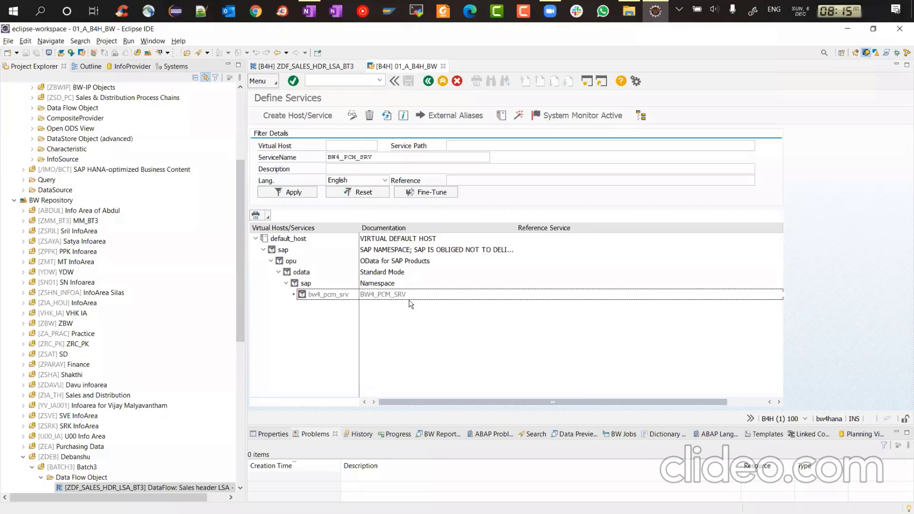
Select the inactive BW4_PCM_SRV entry and exit the SAP GUI session with /nex.
click(390, 295)
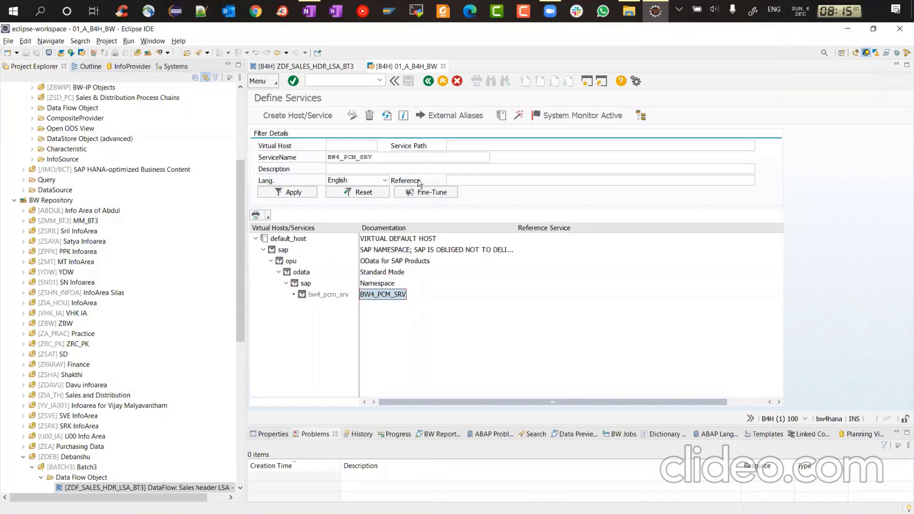
click(339, 80)
text(/nex)
key(Return)
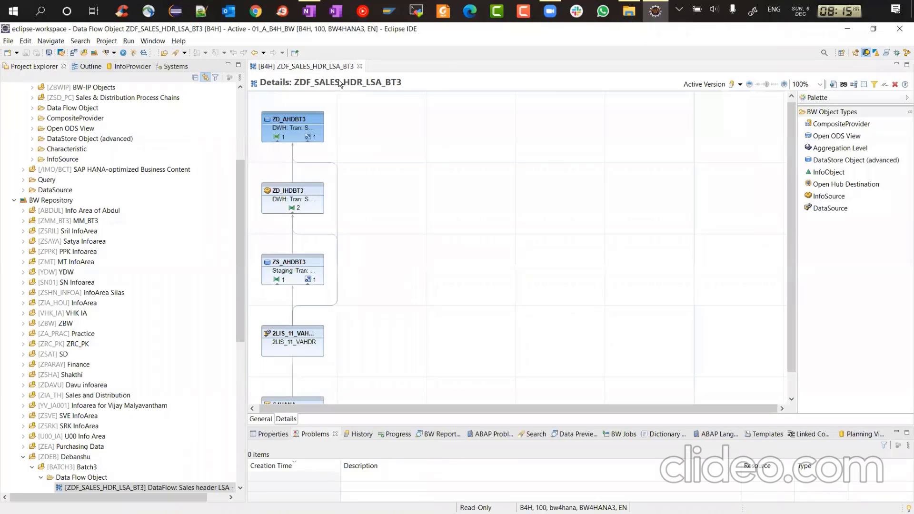
Close the data flow editor and the 01_A_B4H_BW project.
click(360, 71)
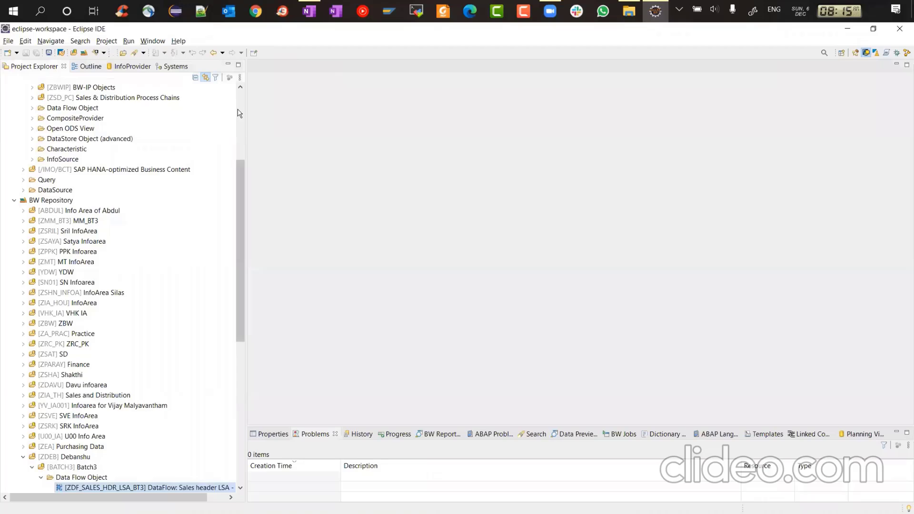
scroll(239, 105, up, 5)
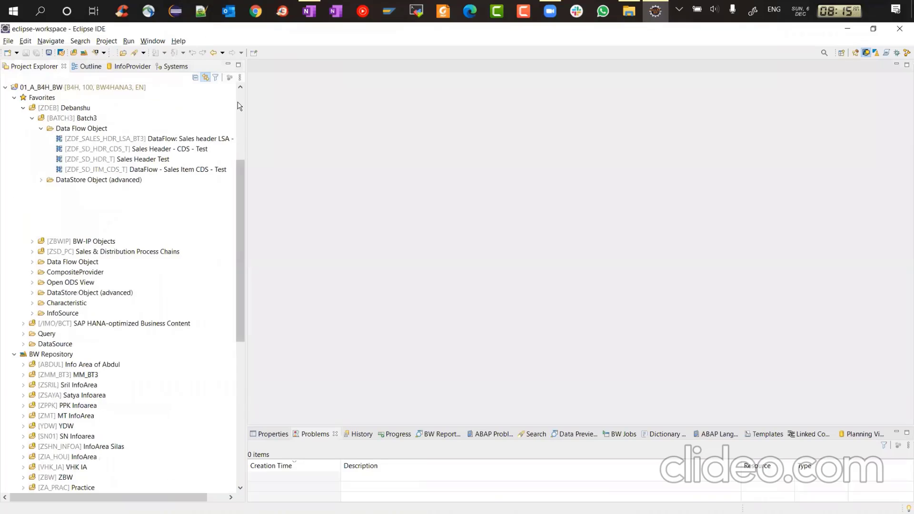
click(5, 87)
right_click(48, 90)
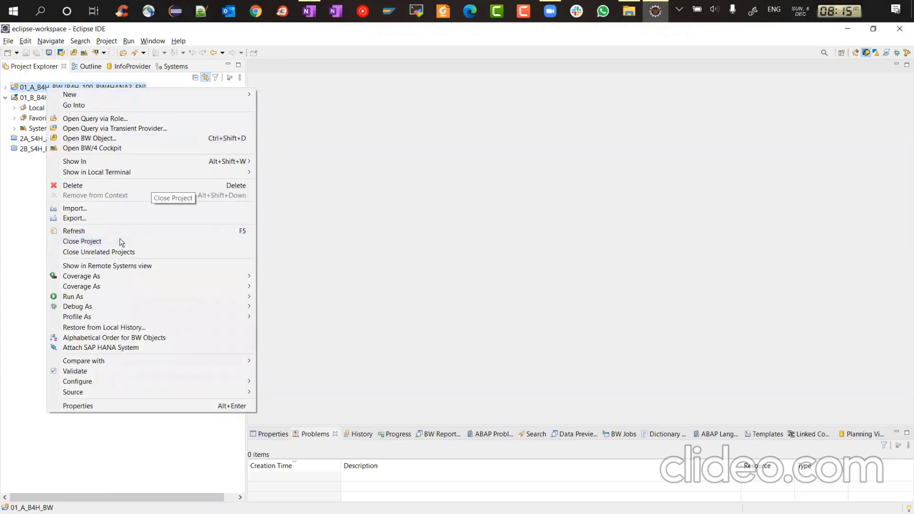
click(120, 240)
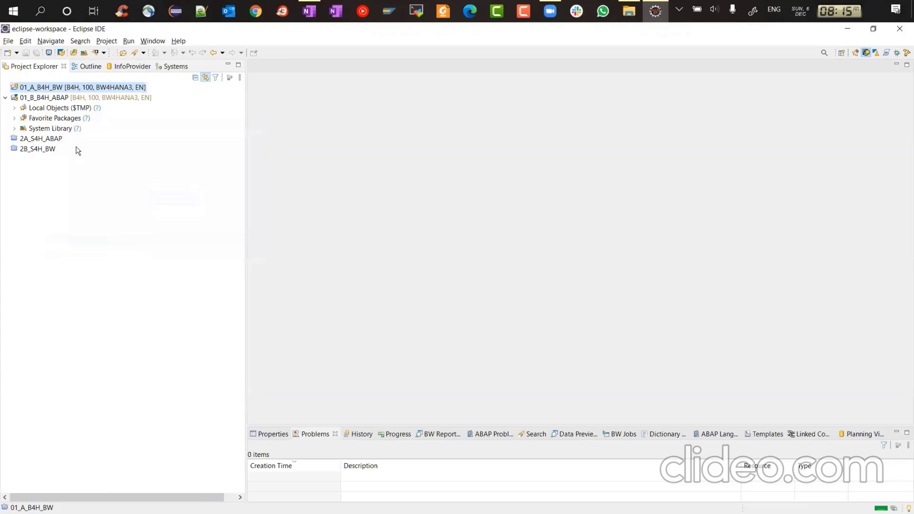
Close the 01_B_B4H_ABAP project as well.
right_click(51, 99)
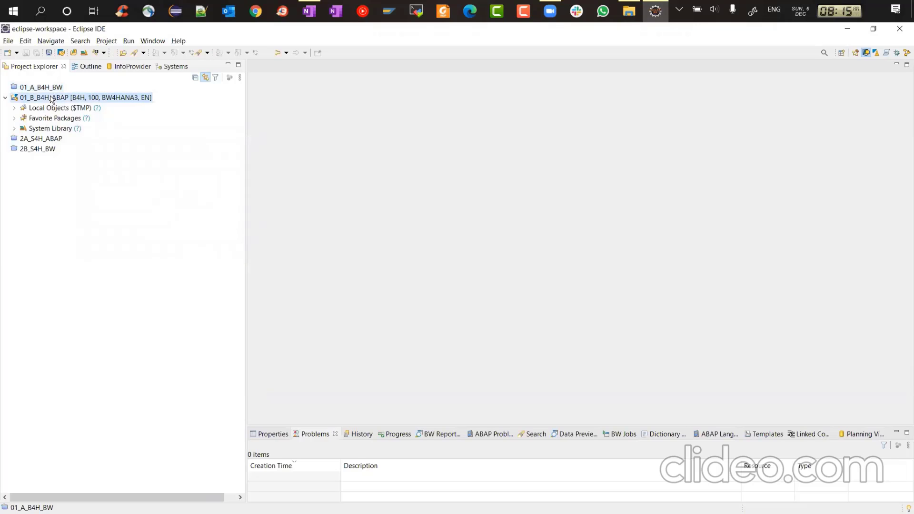
click(99, 216)
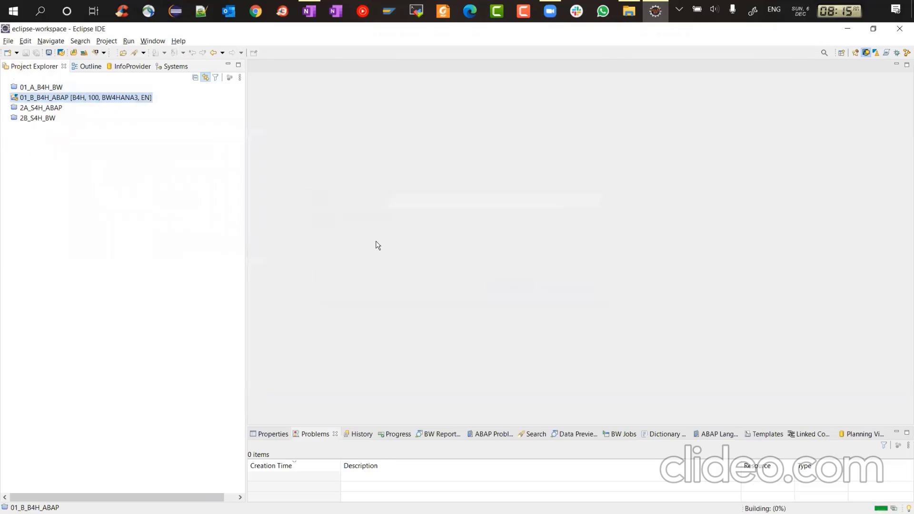
click(30, 109)
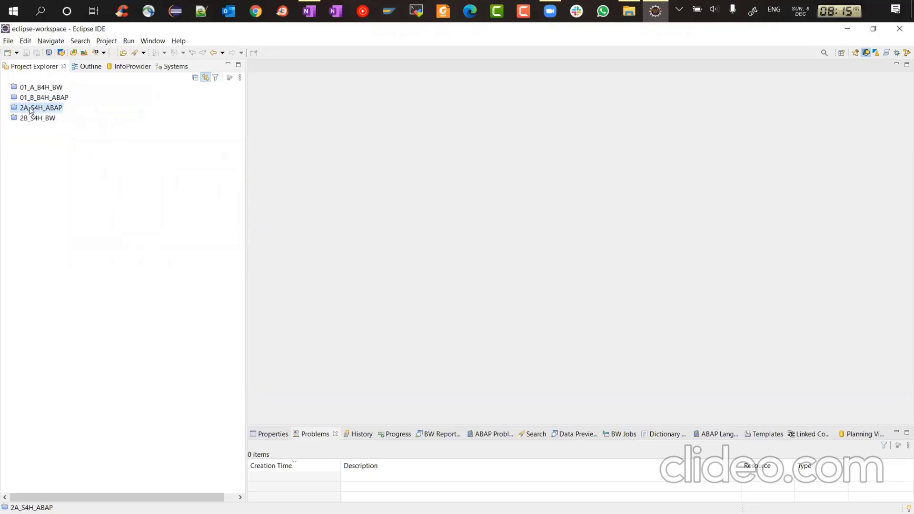
Reopen 01_A_B4H_BW and log on with the account password.
double_click(45, 90)
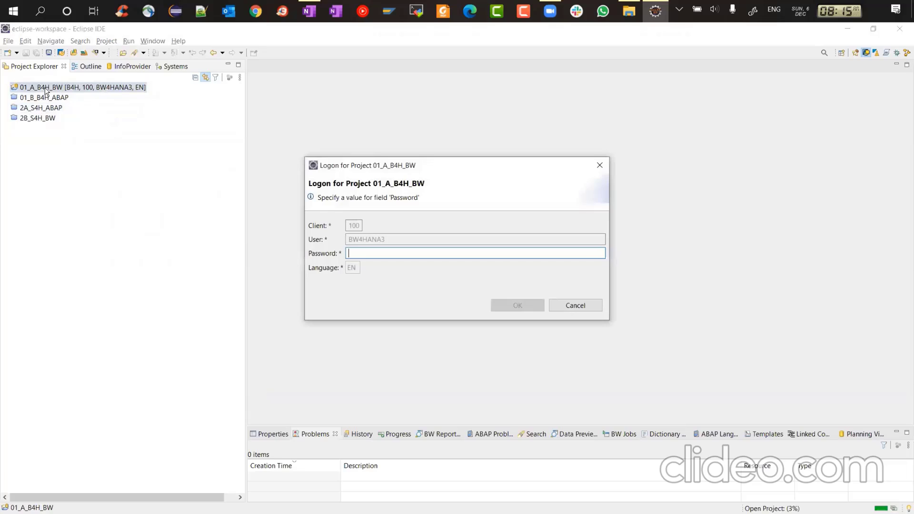
text(•••••••)
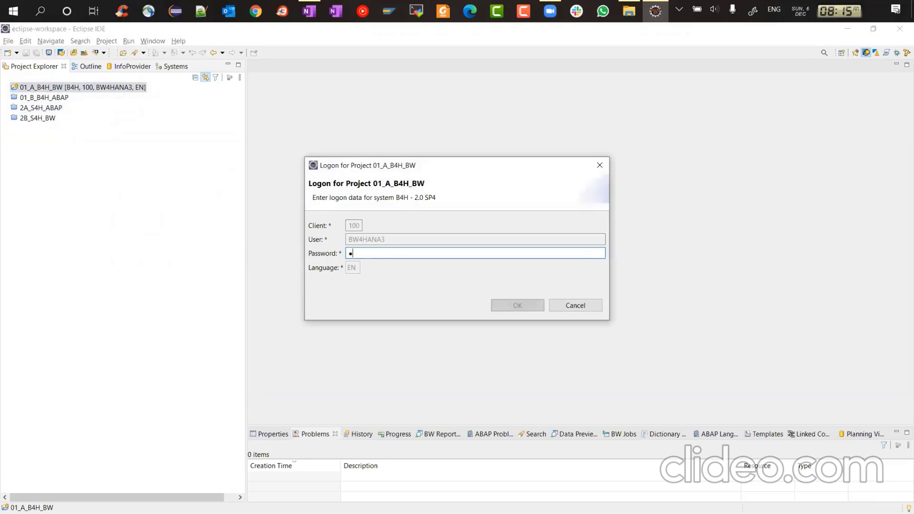
key(Return)
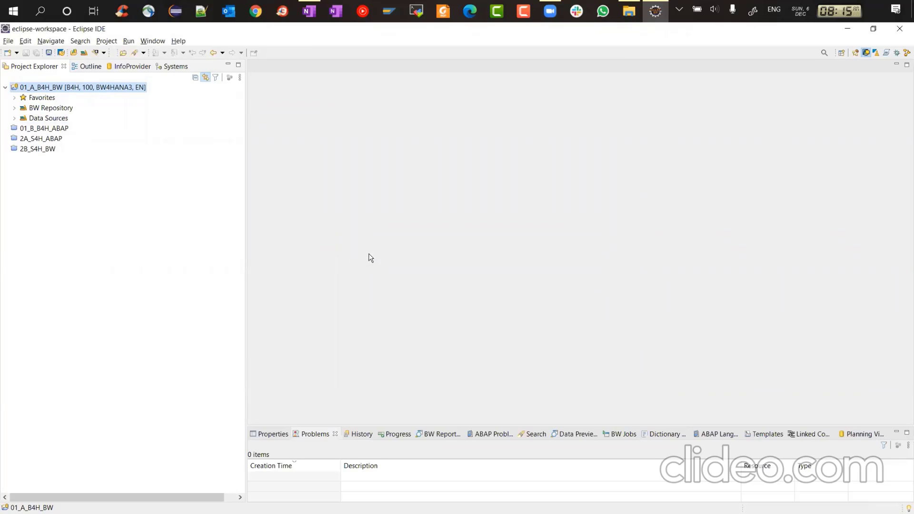
Reopen 01_B_B4H_ABAP and log on, correcting a mistyped password.
double_click(41, 129)
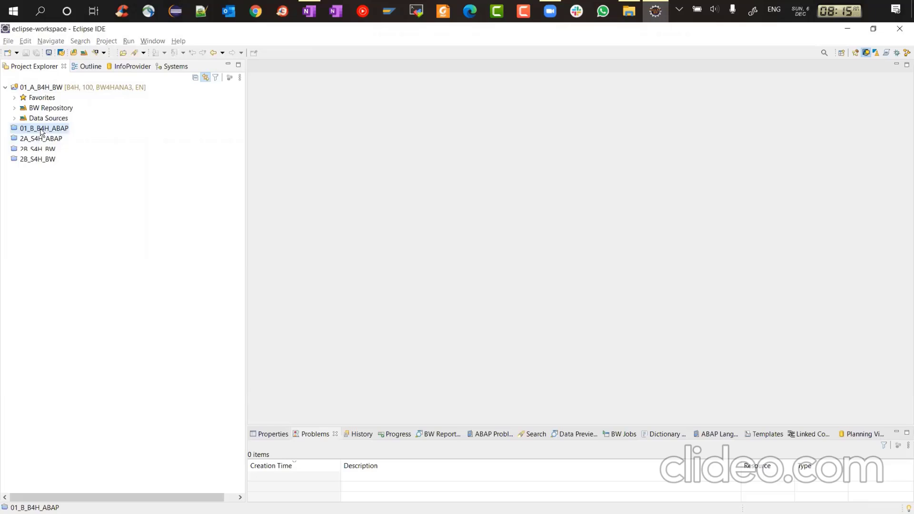
text(*******)
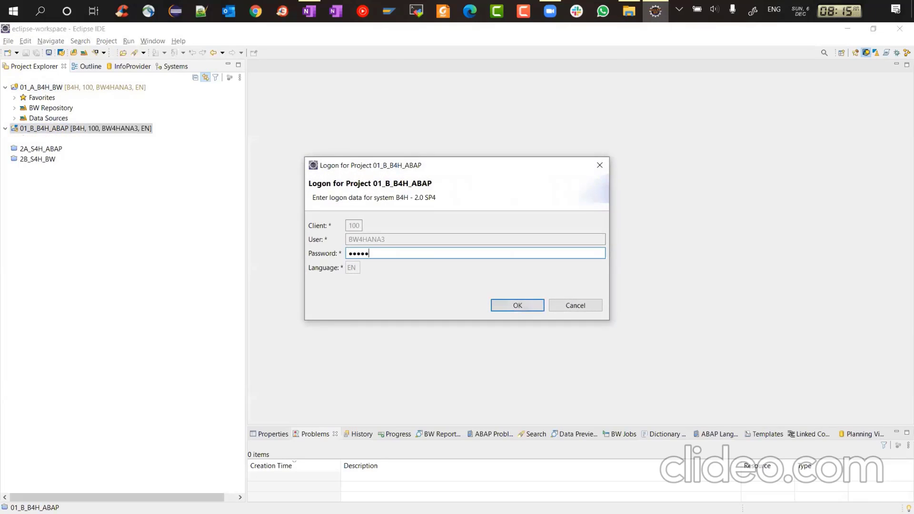
key(BackSpace)
key(BackSpace)
key(BackSpace)
key(BackSpace)
key(BackSpace)
key(BackSpace)
key(BackSpace)
text(*********)
key(Return)
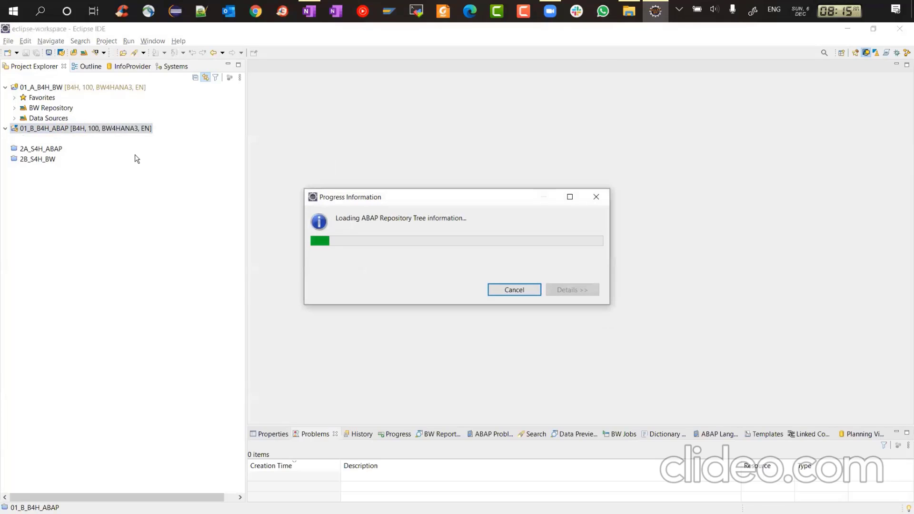
Start an SAP GUI session for 01_A_B4H_BW and run transaction SICF.
click(55, 88)
key(ctrl+6)
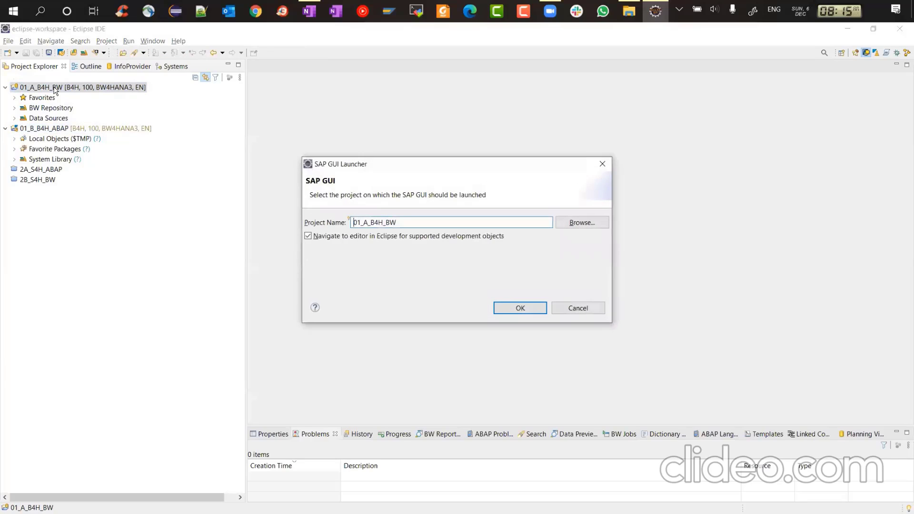
key(Return)
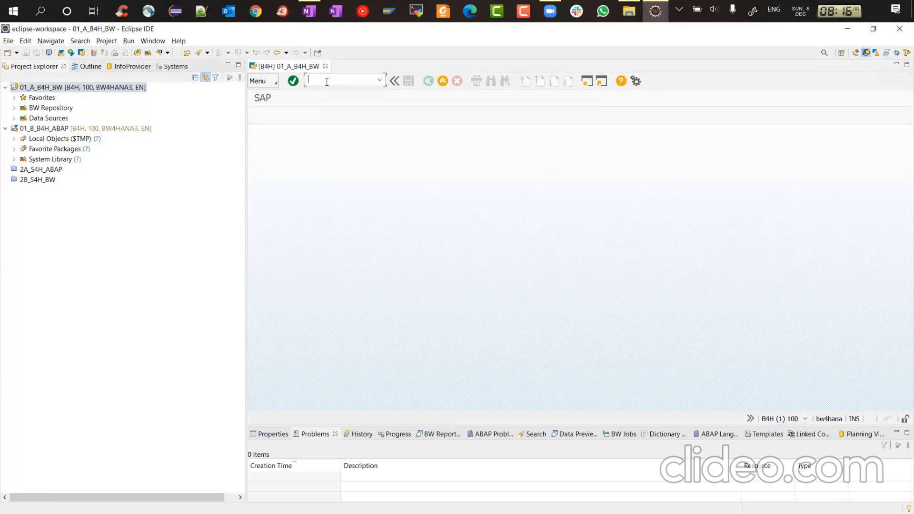
text(sicf)
key(Return)
Filter Define Services by service name BW4_PCM_SRV and list the matching services.
click(416, 181)
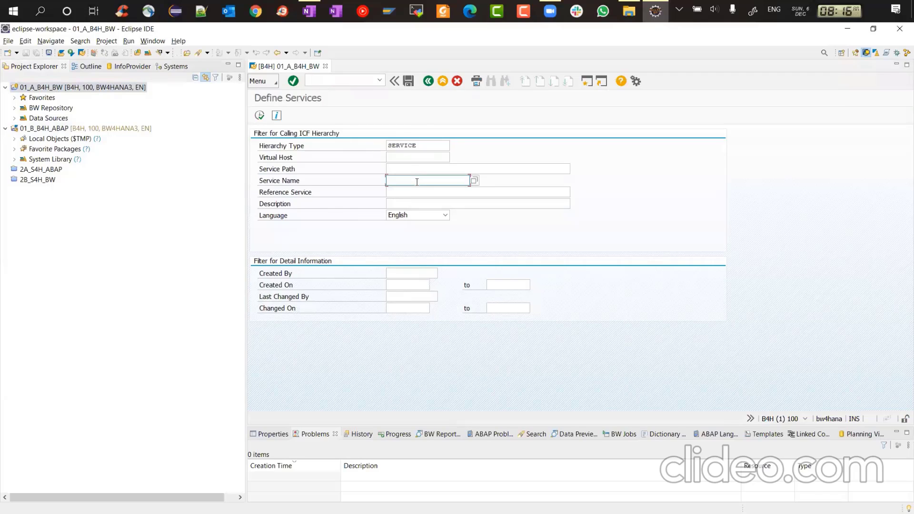
text(bw4_pcm_srv)
key(Return)
click(259, 115)
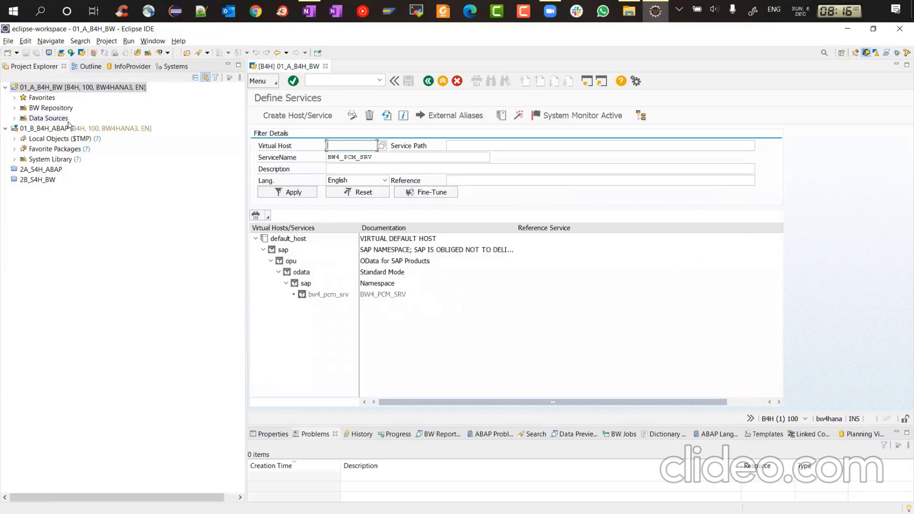
Open ZDF_SALES_HDR_LSA_BT3 from Favorites > ZDEB > Batch3 > Data Flow Object.
click(14, 97)
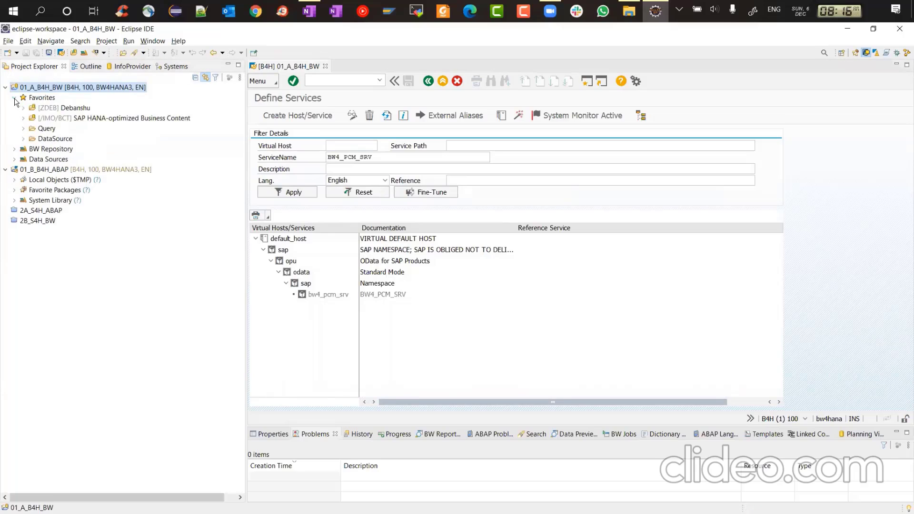
click(24, 108)
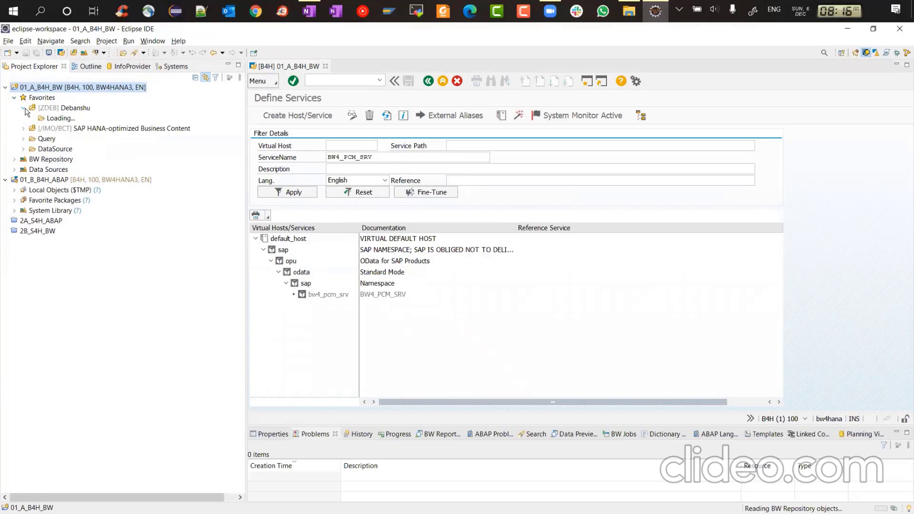
click(32, 118)
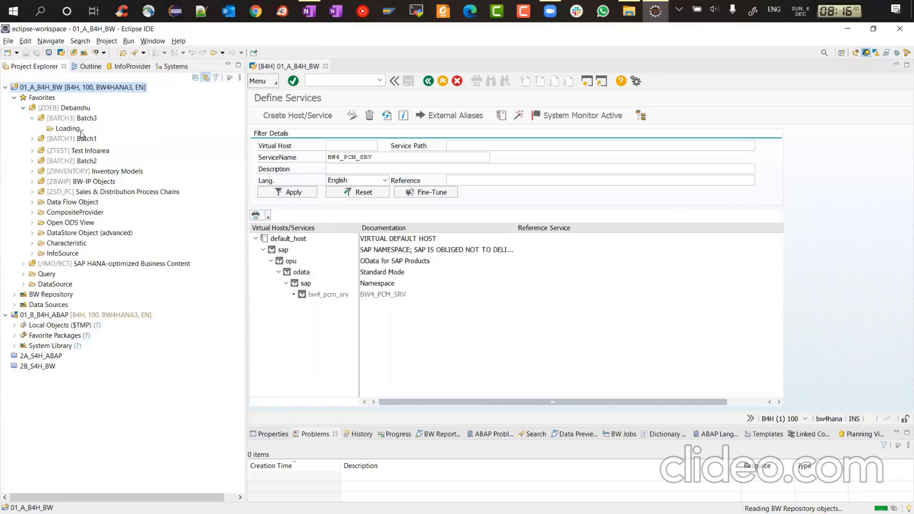
click(41, 128)
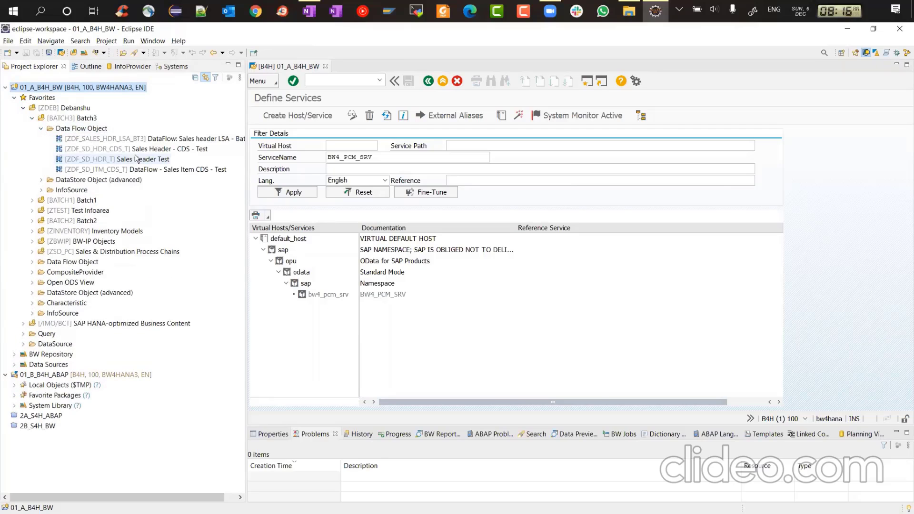
double_click(119, 139)
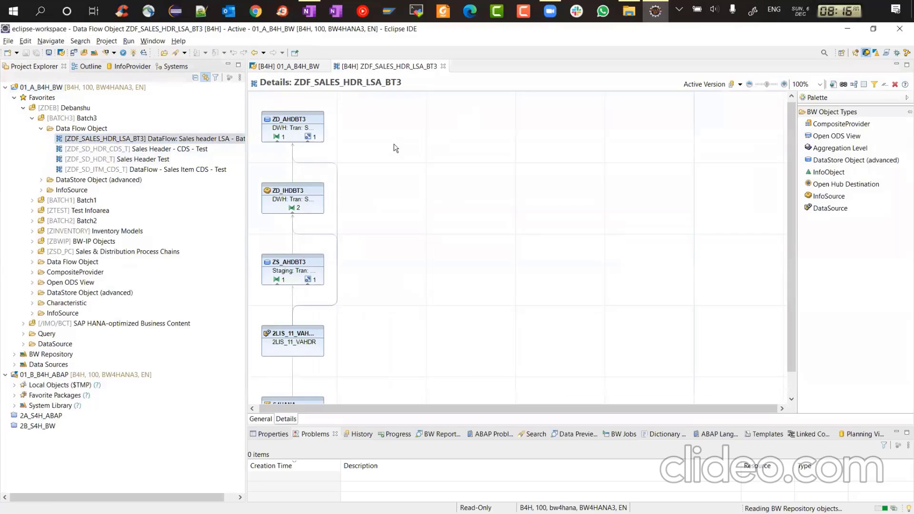
Bring up ZD_AHDBT3's Manage screen in a new RSDWB tab, review its three requests, then return to the diagram.
right_click(303, 120)
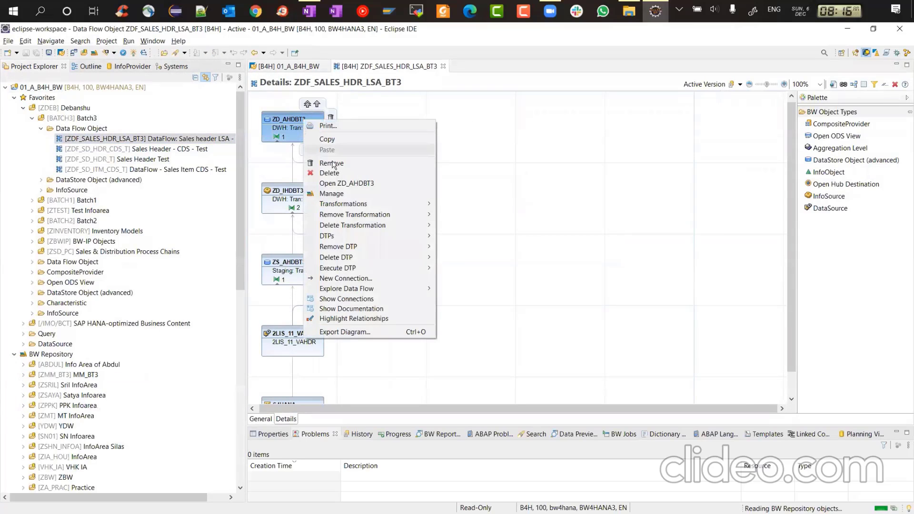
click(374, 193)
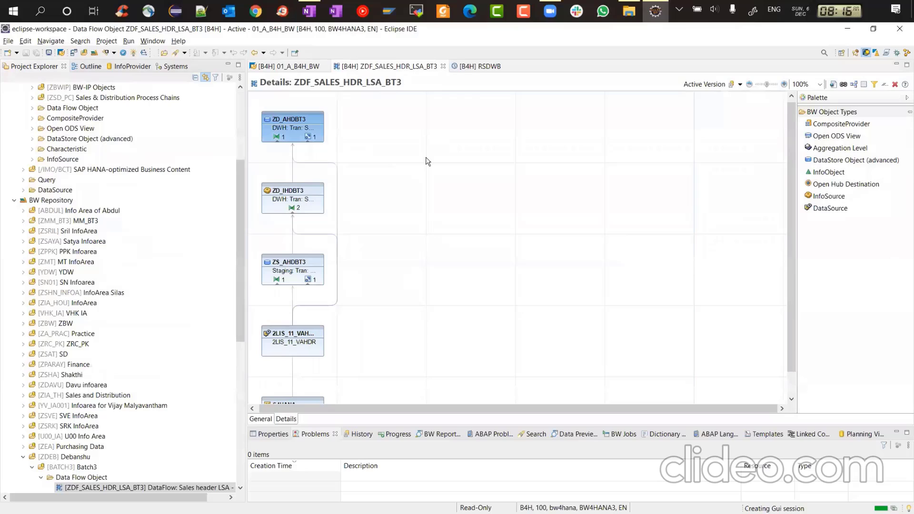
click(478, 67)
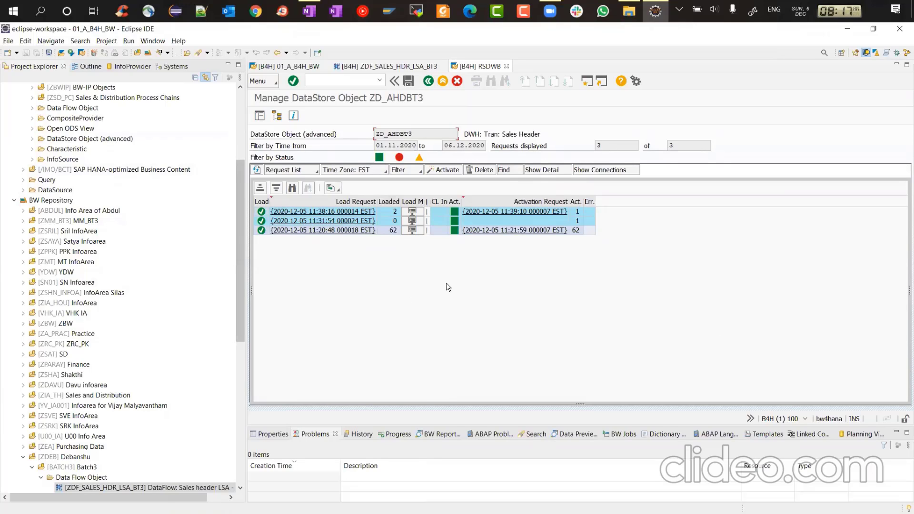
click(375, 68)
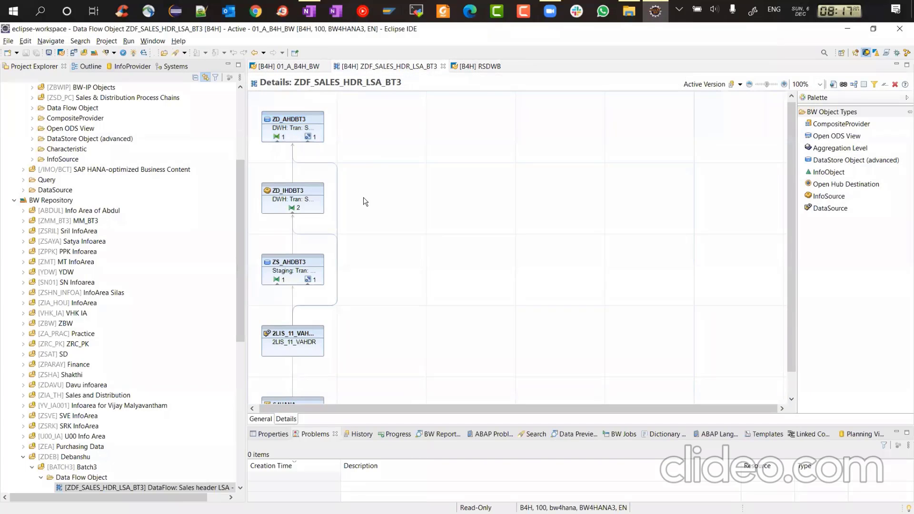
Display the DTP loading 2LIS_11_VAHDR into ZS_AHDBT3 and list its monitoring options.
scroll(401, 211, down, 1)
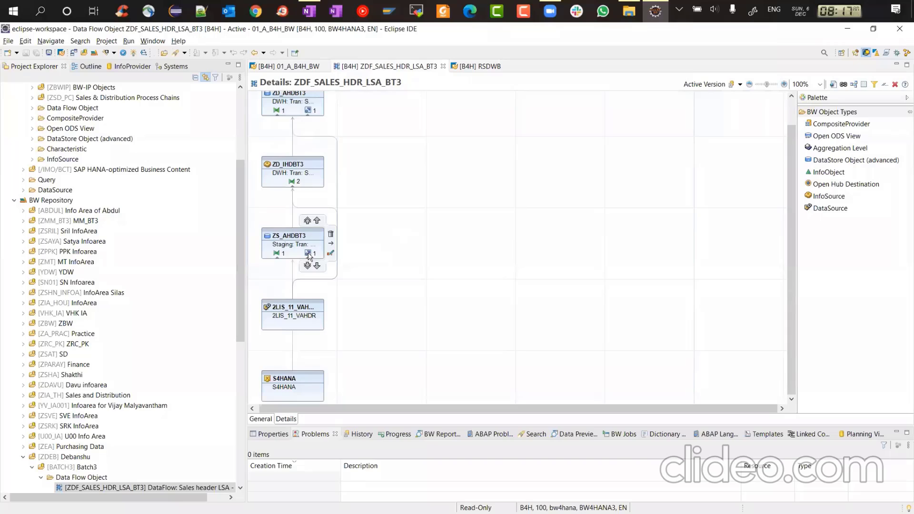
right_click(308, 254)
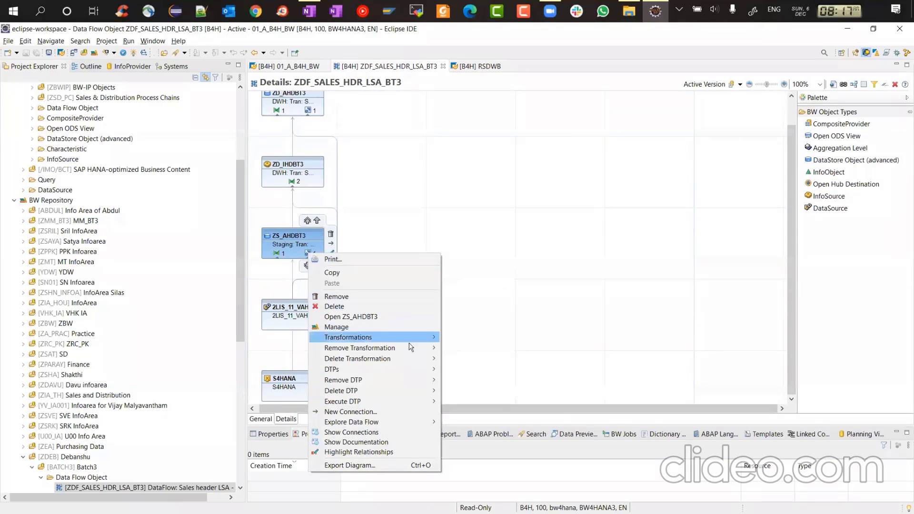
click(476, 370)
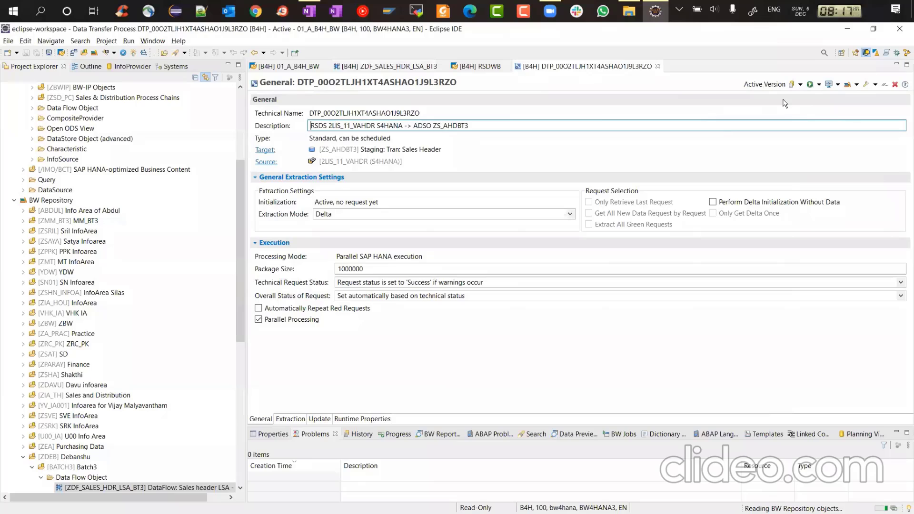
click(837, 84)
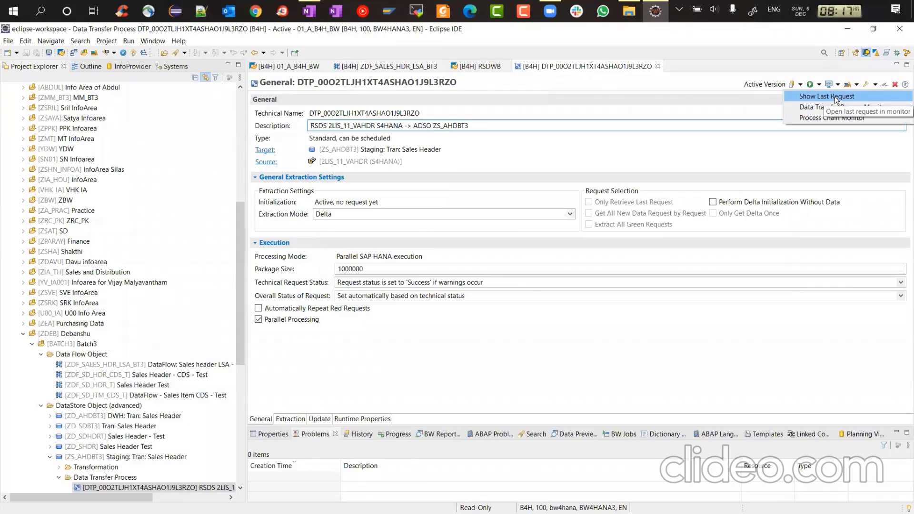
Choose Show Last Request to open the DTP's last request in DTPA_NAVIGATE.
click(834, 97)
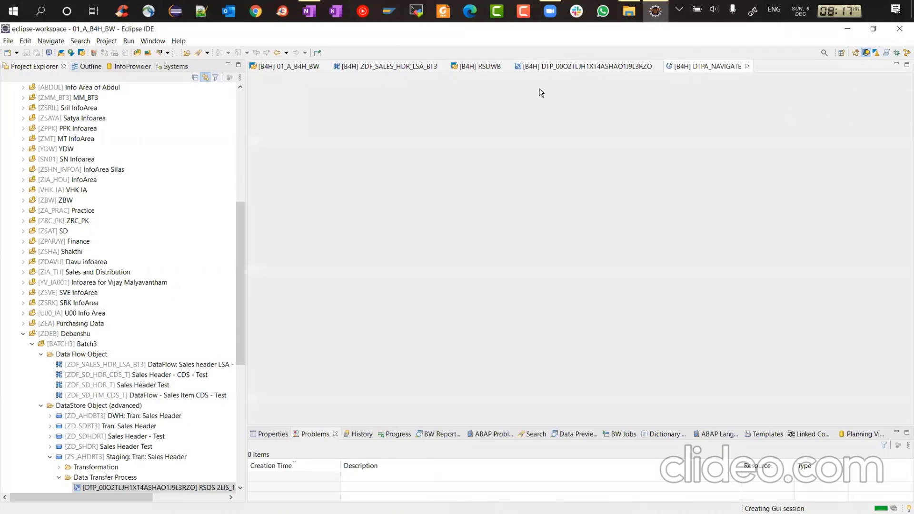